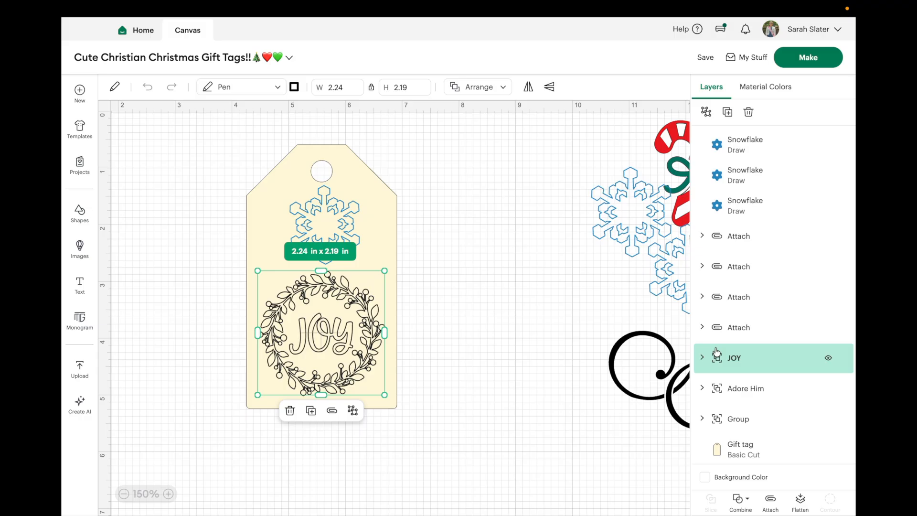
Step: Expand the JOY group and set the pen color of its two lettering layers to Black (Infusible Ink)
scroll(716, 351, "down", 1)
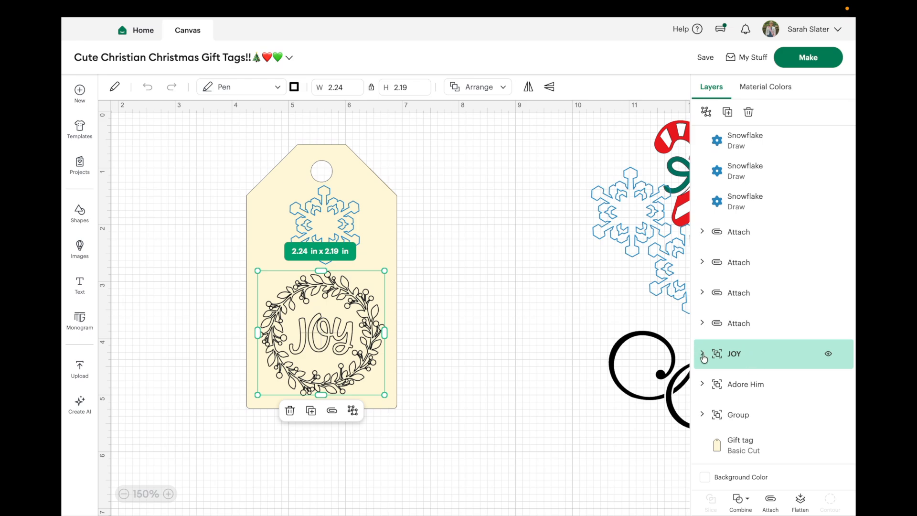
left_click(702, 355)
scroll(704, 358, "down", 3)
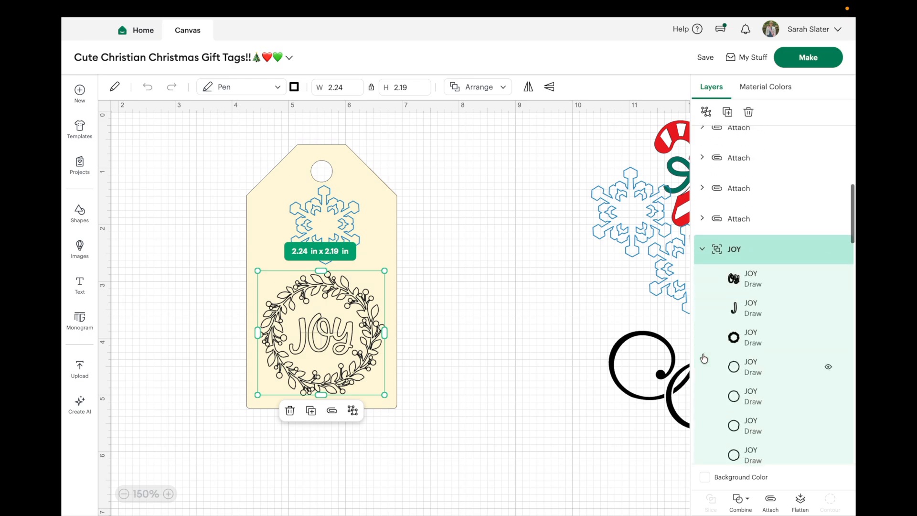
left_click(757, 280)
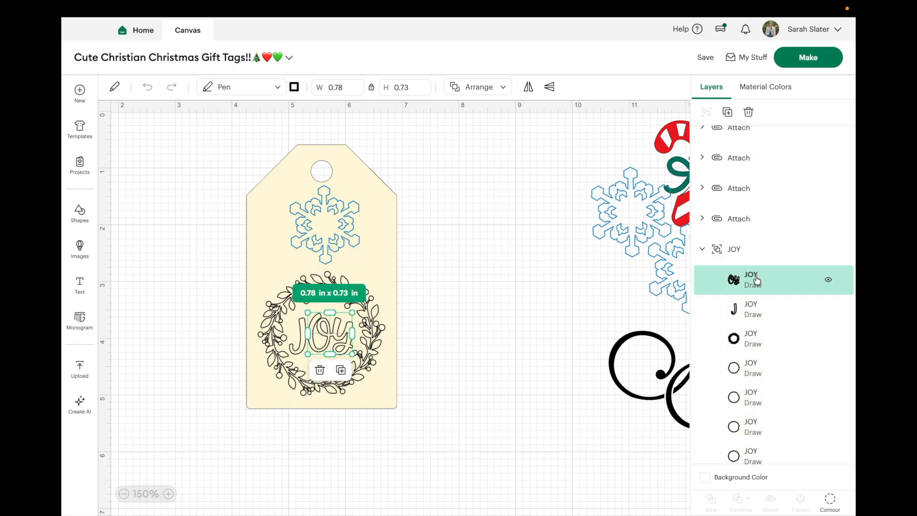
left_click(751, 308, "shift")
left_click(294, 88)
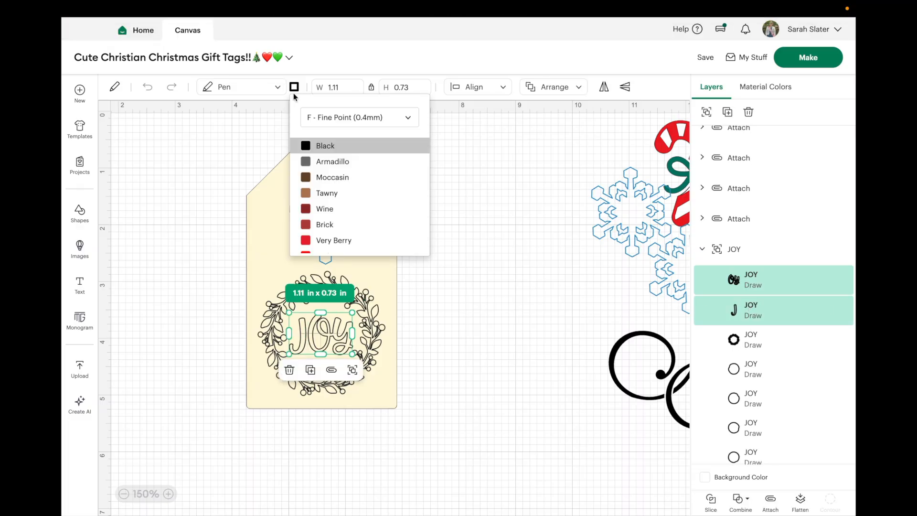
scroll(357, 167, "down", 5)
scroll(357, 167, "down", 6)
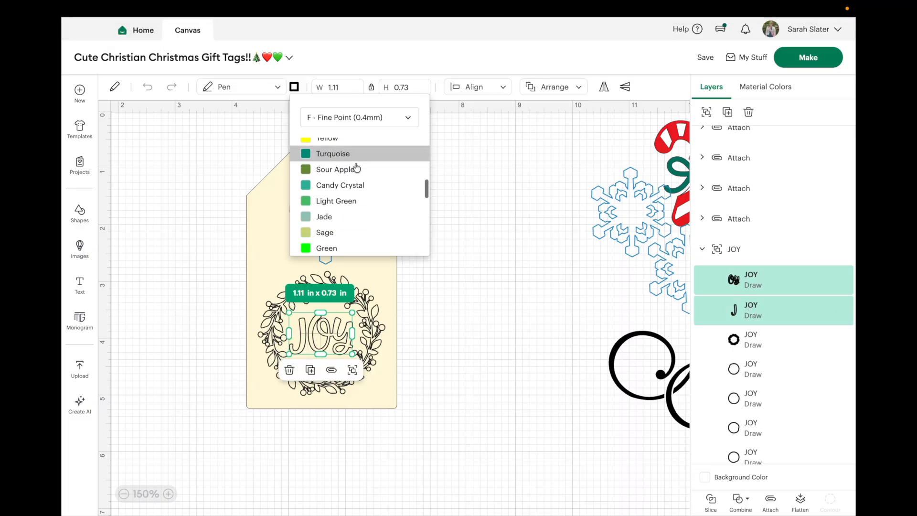
left_click(370, 142)
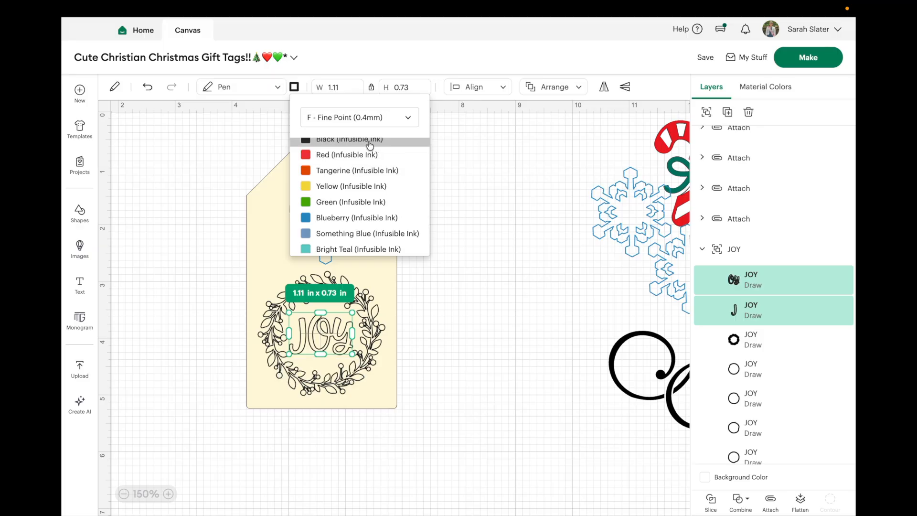
Step: Set the JOY group's leafy wreath layer to the Marker (1mm) pen in Green (Infusible Ink)
left_click(746, 340)
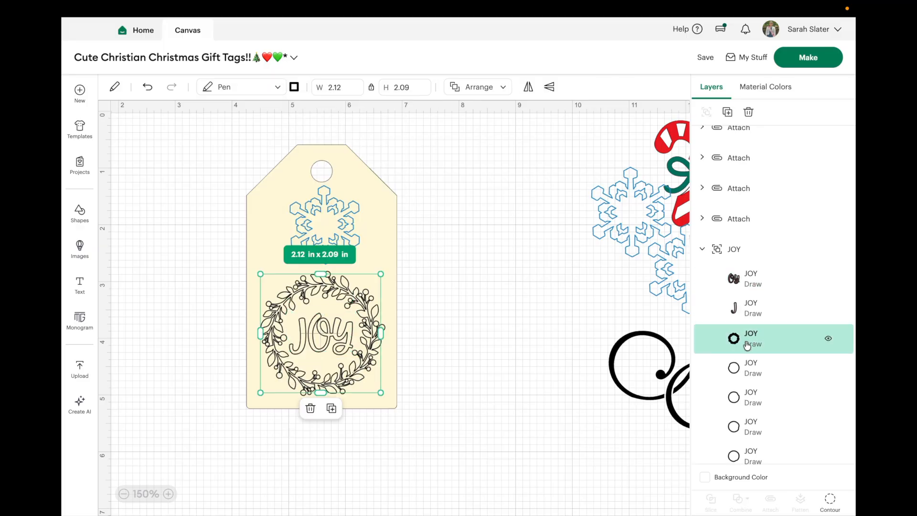
left_click(294, 88)
left_click(348, 128)
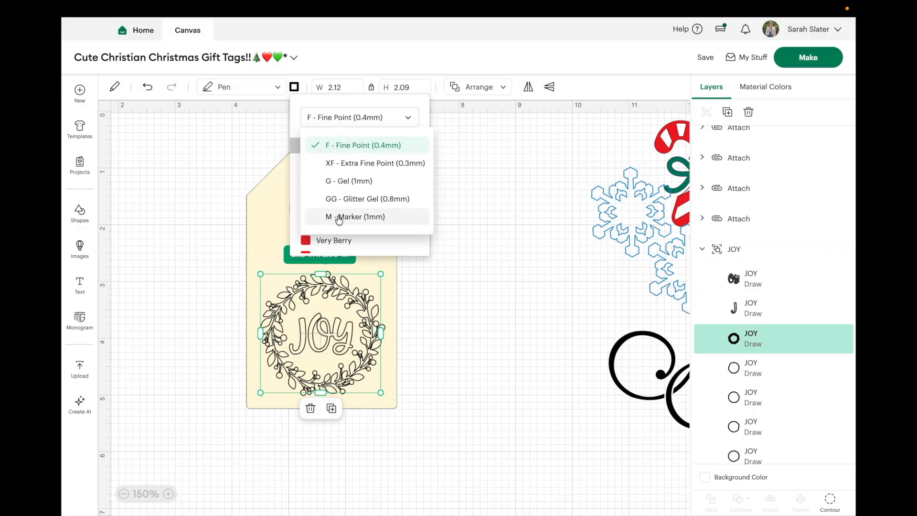
left_click(335, 213)
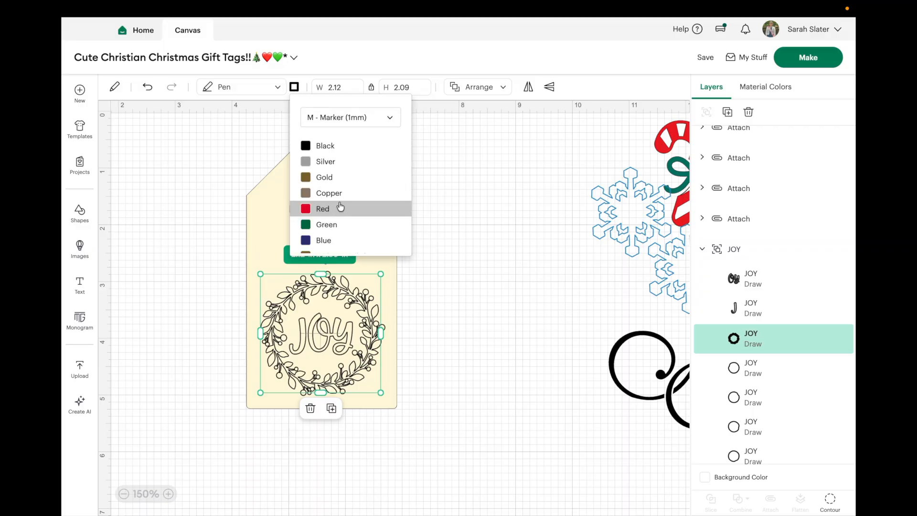
scroll(340, 206, "down", 5)
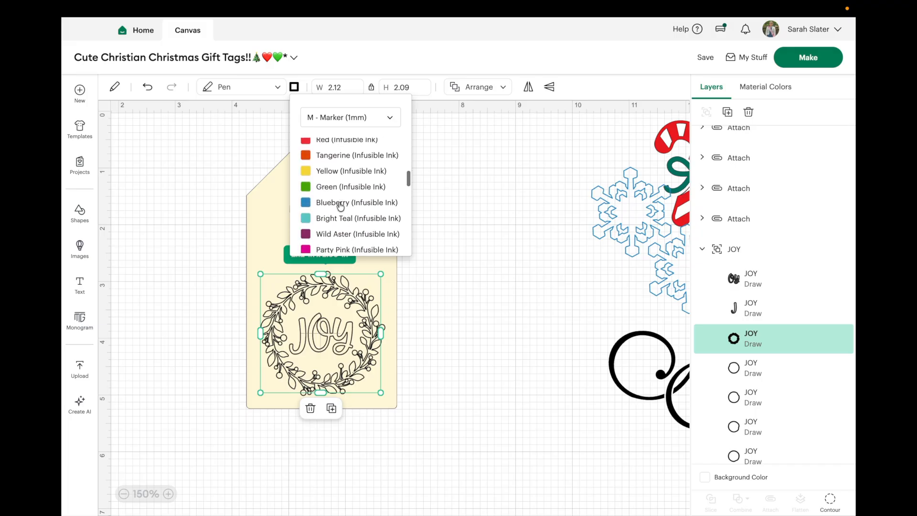
left_click(349, 184)
left_click(488, 220)
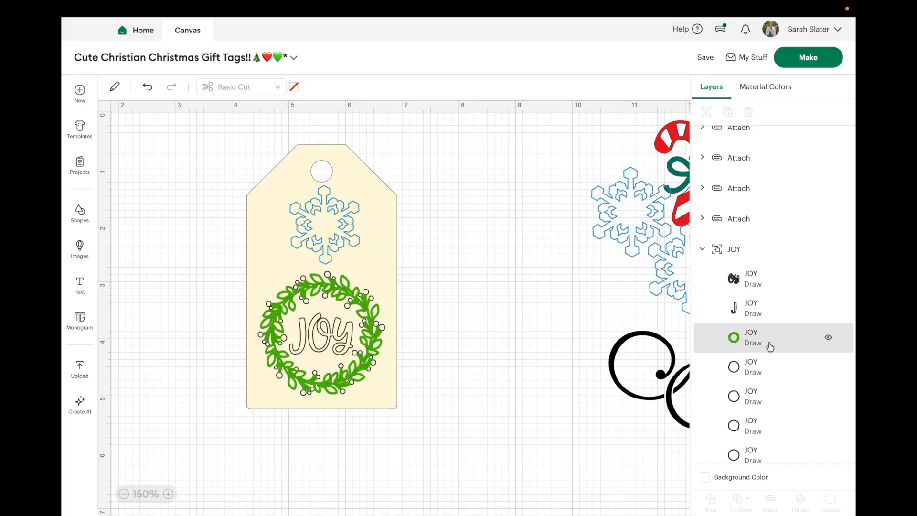
left_click(757, 364)
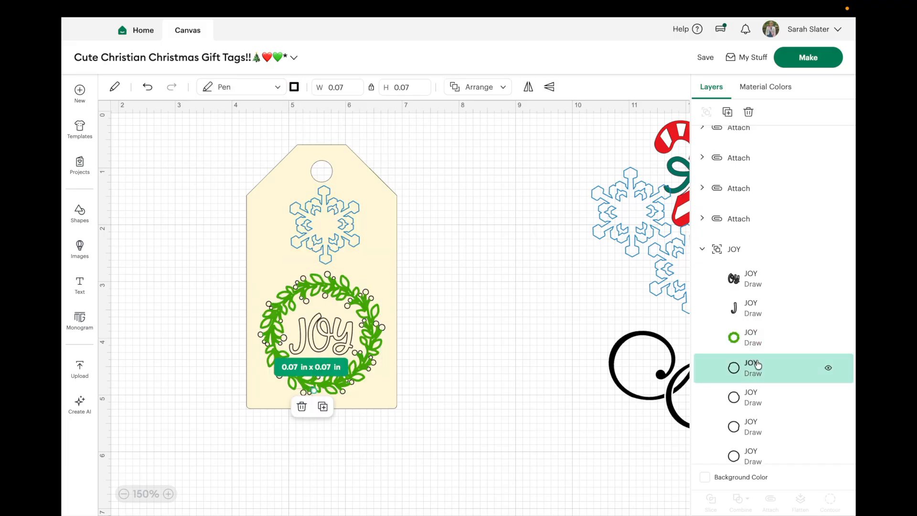
left_click(769, 395, "shift")
scroll(771, 378, "down", 2)
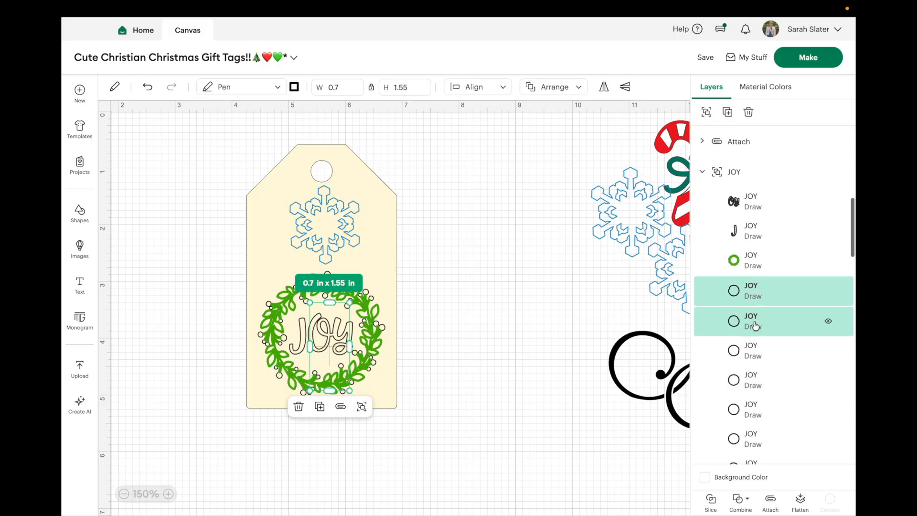
left_click(756, 355, "shift")
left_click(756, 383, "shift")
scroll(755, 357, "down", 2)
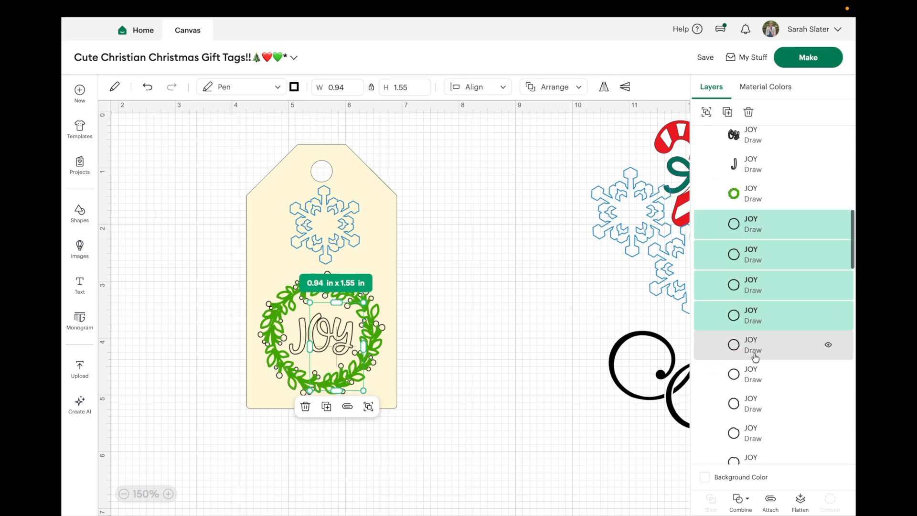
left_click(755, 355, "shift")
left_click(755, 382, "shift")
scroll(755, 382, "down", 2)
left_click(745, 349, "shift")
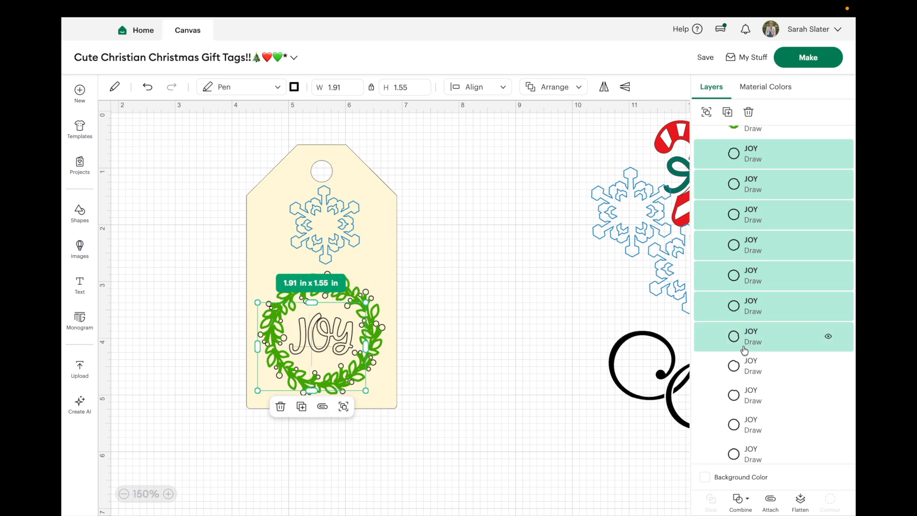
scroll(751, 395, "down", 1)
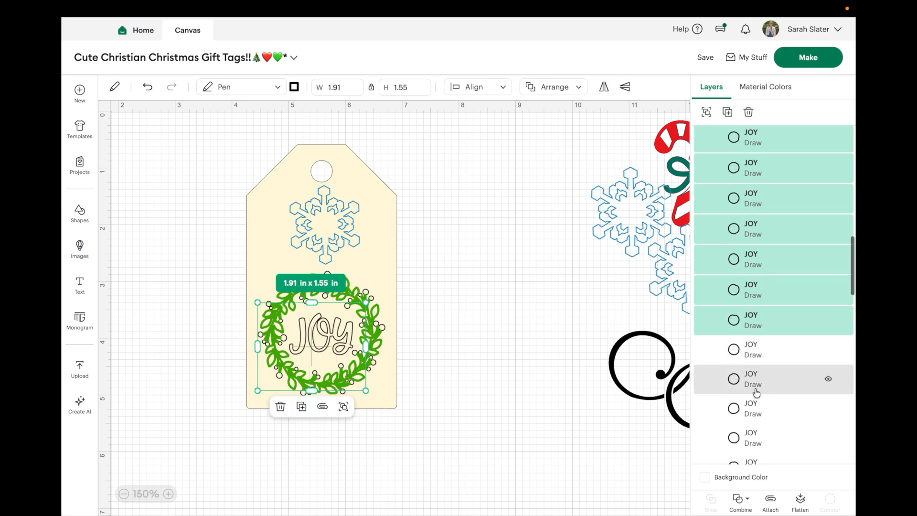
left_click(747, 356, "shift")
scroll(747, 365, "down", 1)
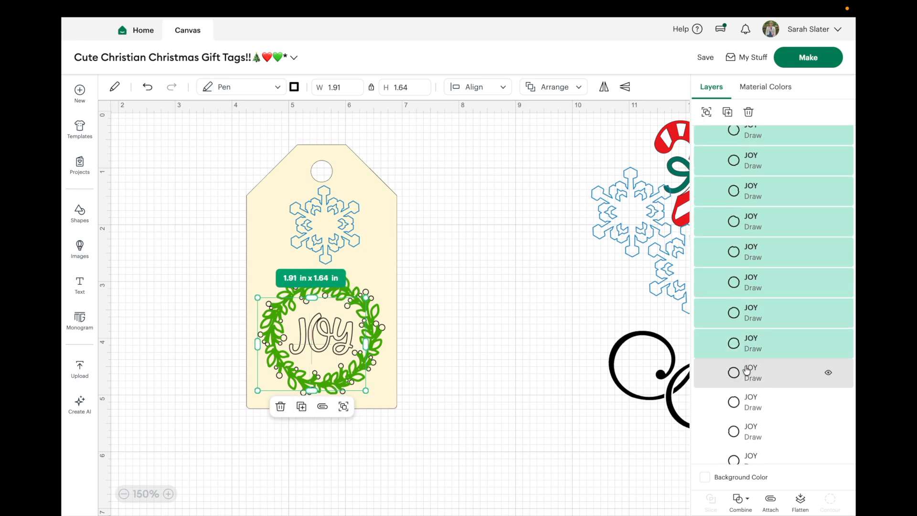
left_click(747, 373, "shift")
scroll(747, 396, "down", 2)
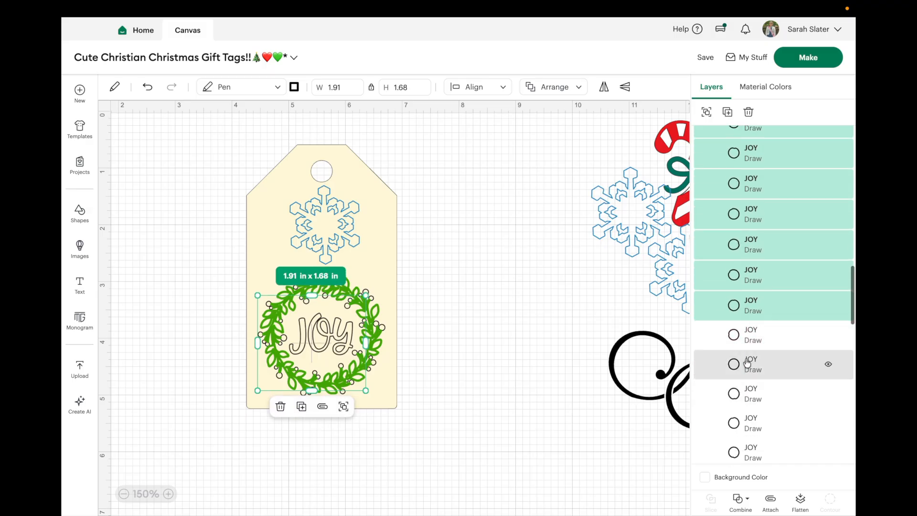
scroll(743, 400, "down", 1)
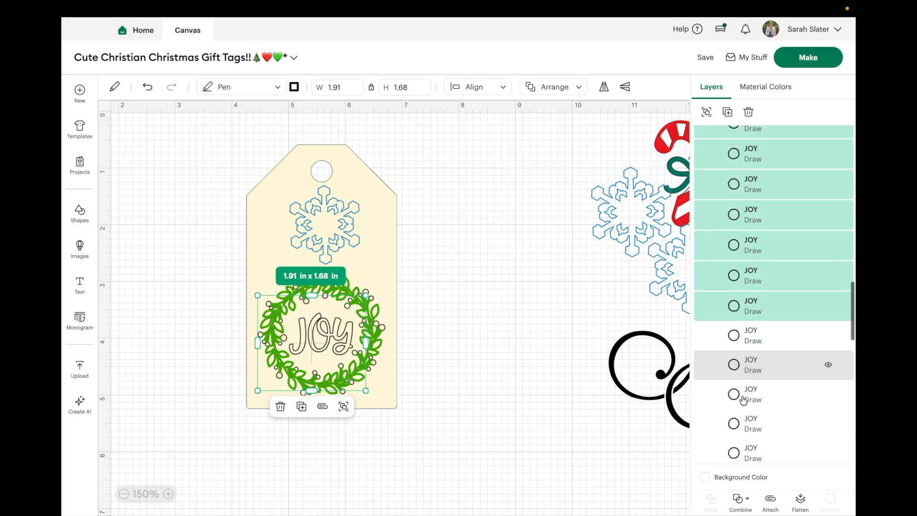
scroll(738, 340, "down", 1)
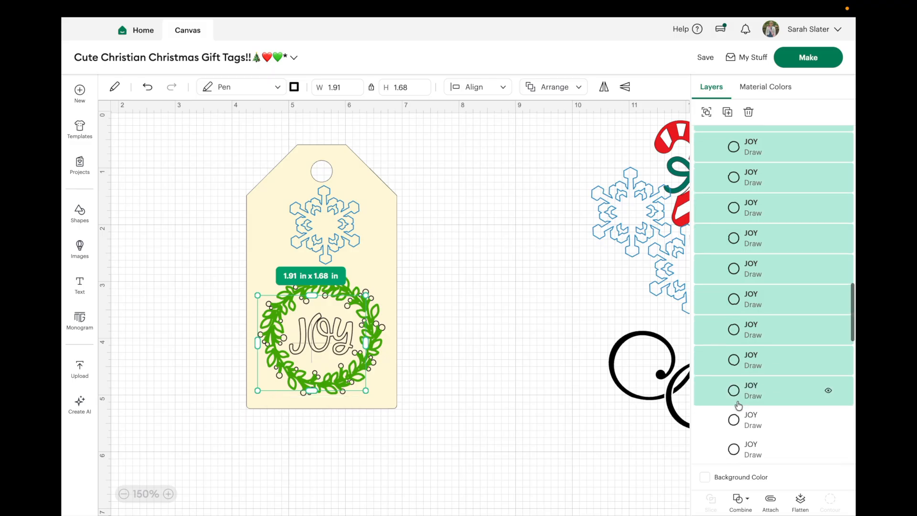
left_click(740, 356)
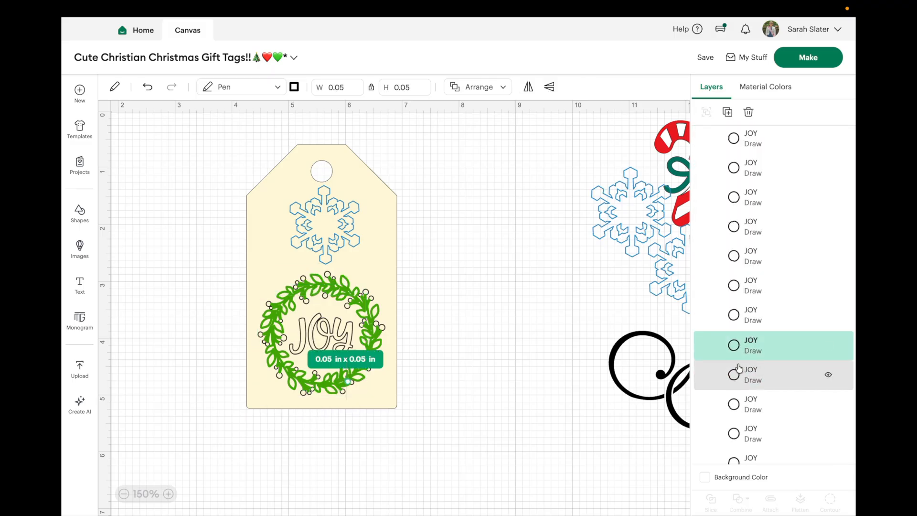
Step: Select all the berry circle layers in the JOY group and set their pen color to Red (Infusible Ink)
scroll(757, 415, "down", 5)
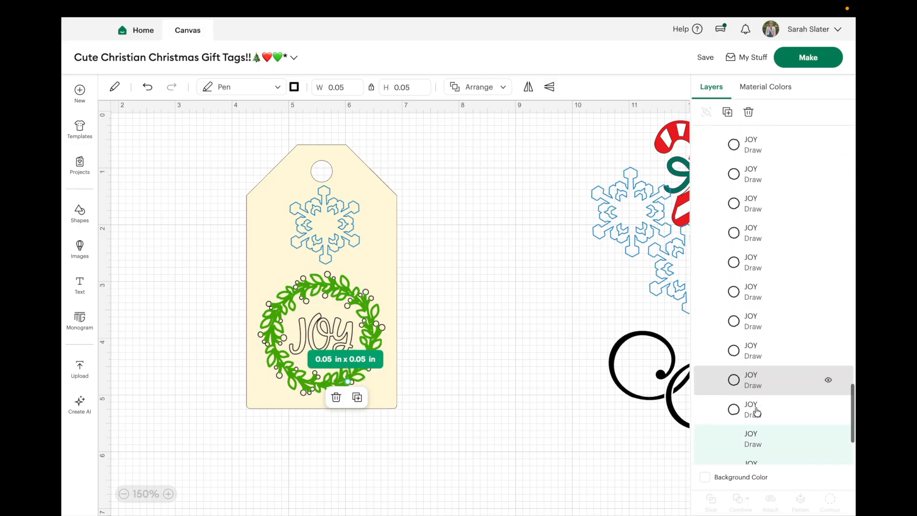
left_click(753, 361)
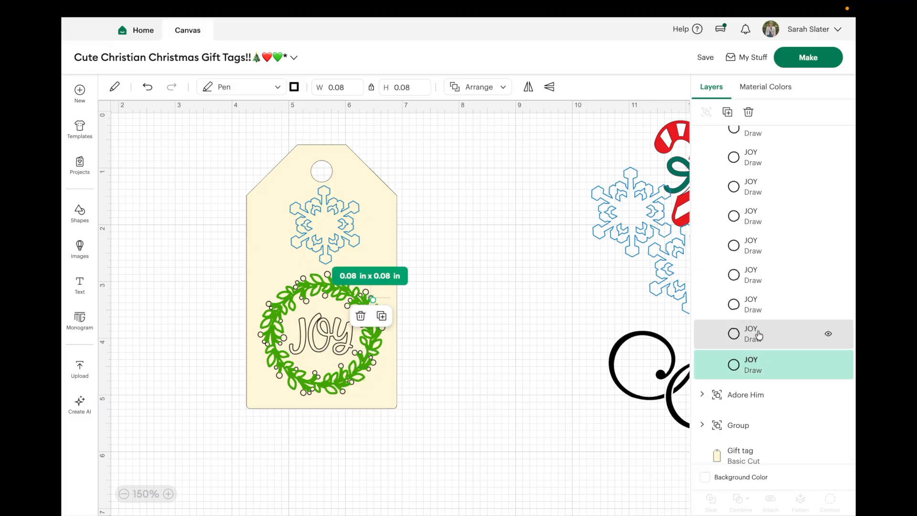
left_click(753, 333, "shift")
left_click(763, 307, "shift")
left_click(763, 274, "shift")
scroll(763, 274, "up", 2)
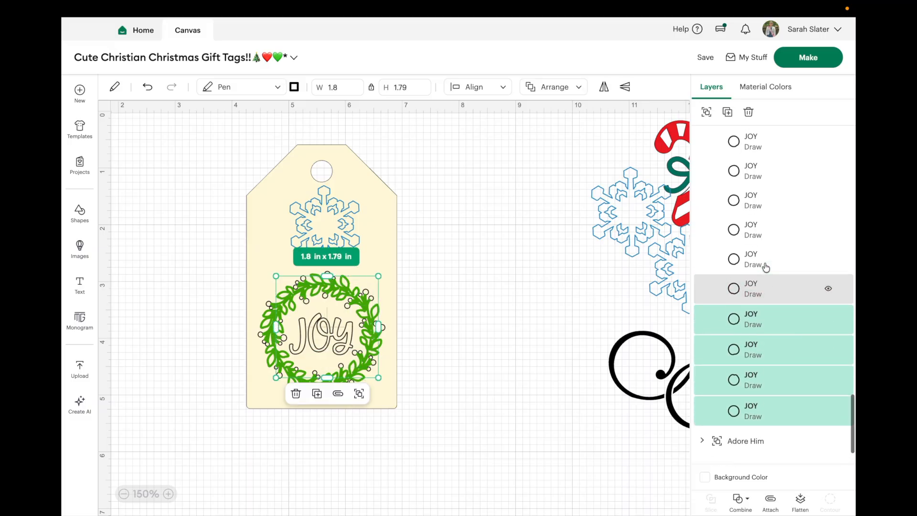
left_click(763, 288, "shift")
left_click(768, 253, "shift")
left_click(769, 232, "shift")
scroll(769, 232, "up", 2)
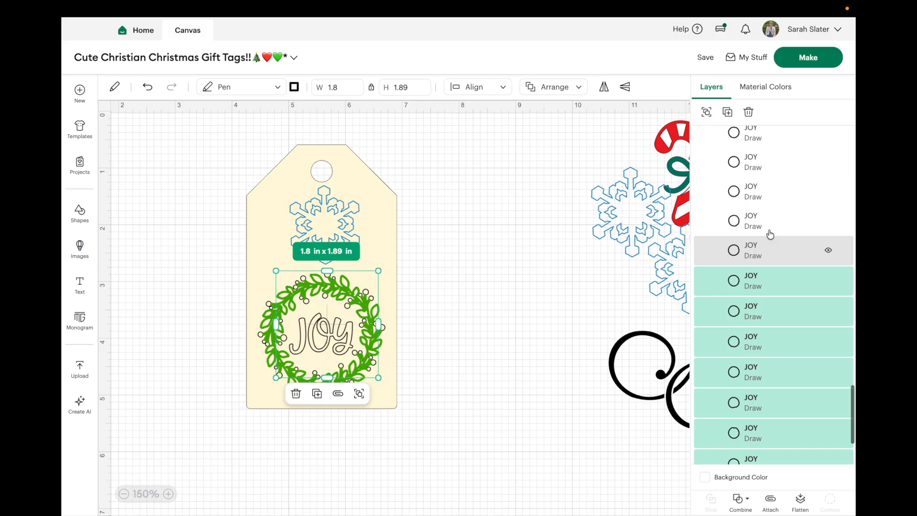
left_click(776, 267, "shift")
left_click(780, 245, "shift")
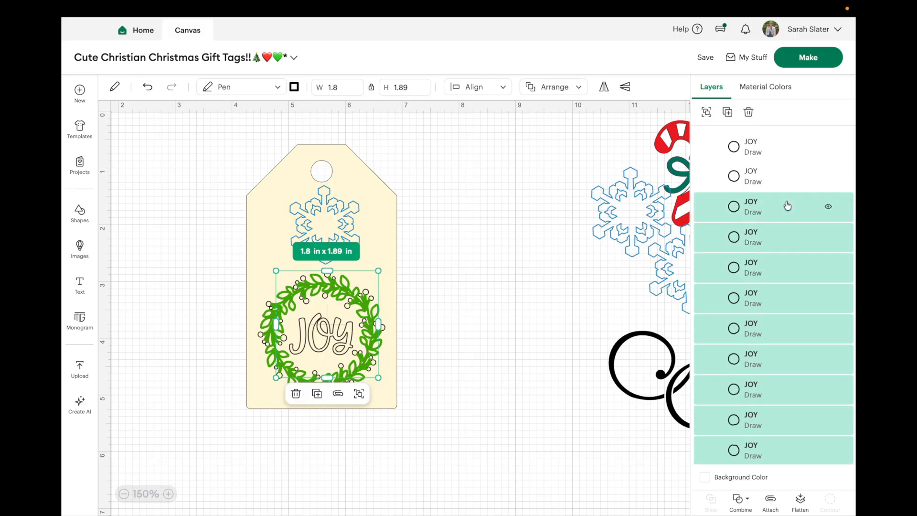
scroll(783, 208, "up", 3)
left_click(792, 296, "shift")
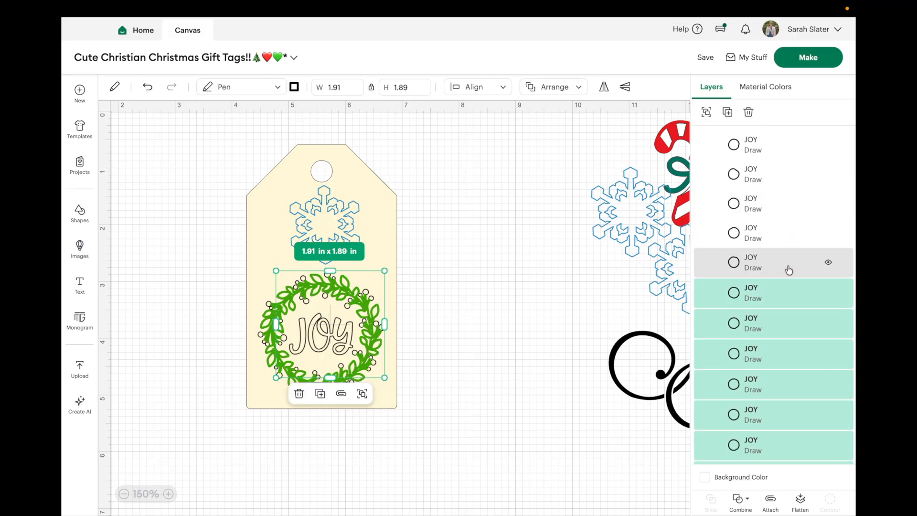
left_click(789, 270, "shift")
scroll(792, 234, "up", 1)
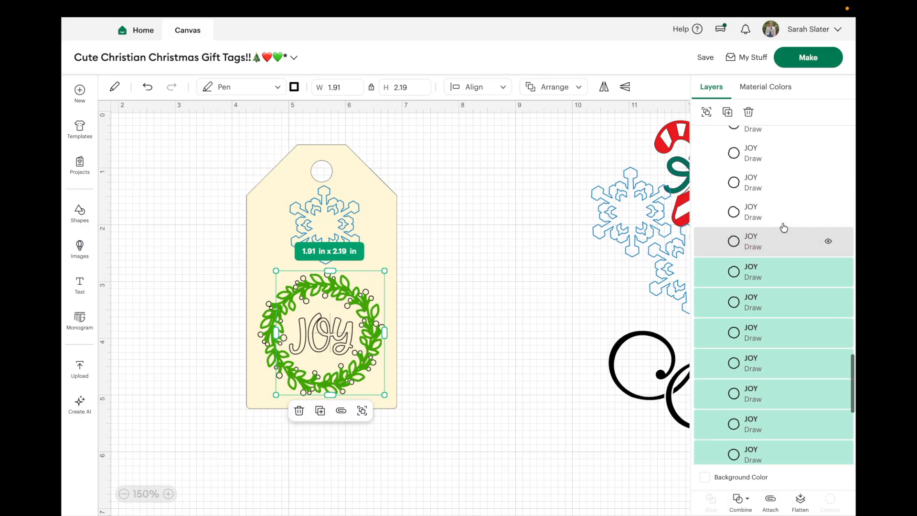
left_click(788, 262, "shift")
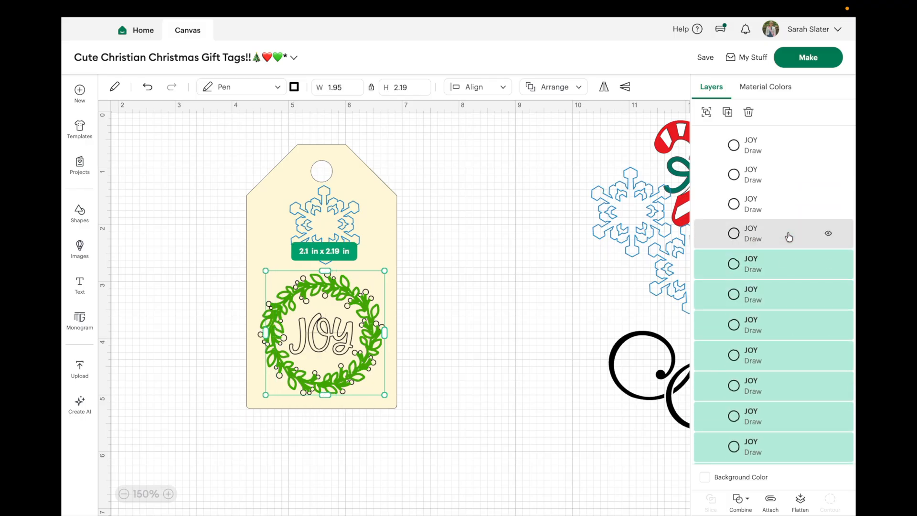
scroll(787, 235, "up", 1)
left_click(785, 284, "shift")
left_click(784, 250, "shift")
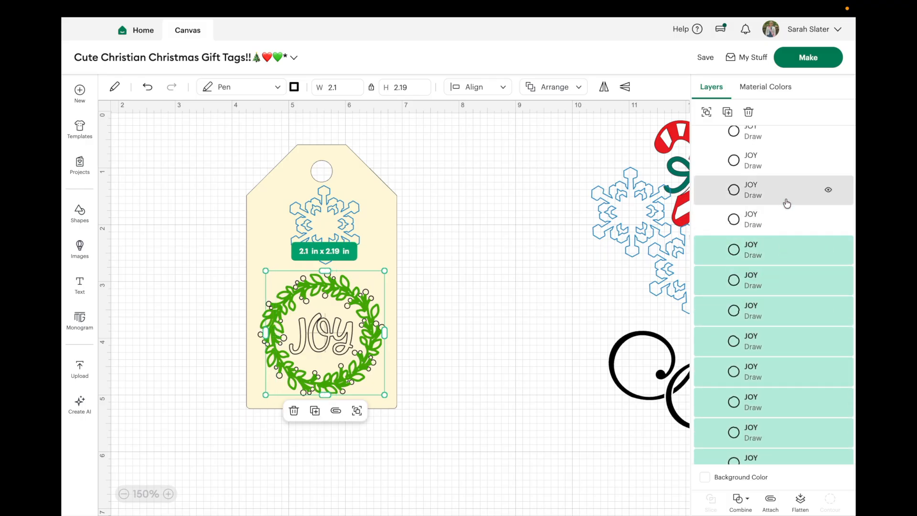
left_click(787, 218, "shift")
scroll(795, 238, "up", 1)
scroll(795, 239, "up", 1)
left_click(796, 265, "shift")
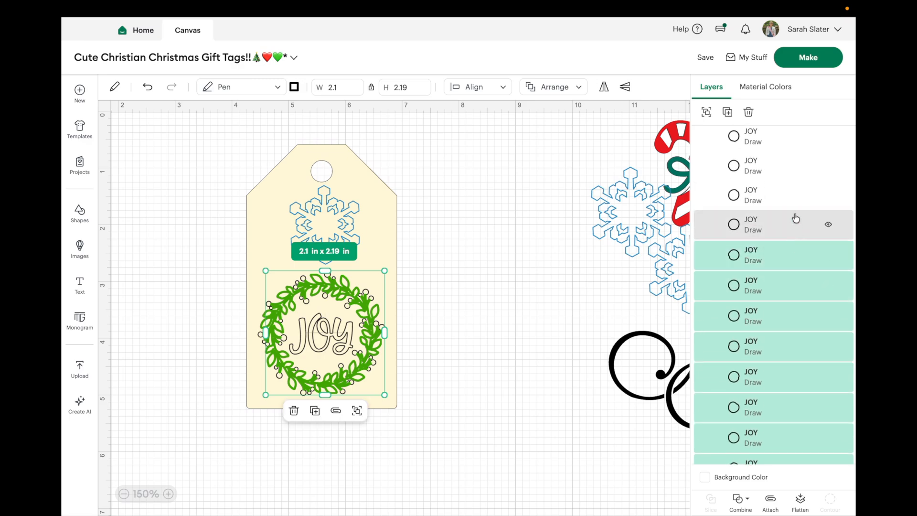
left_click(795, 219, "shift")
scroll(796, 219, "up", 1)
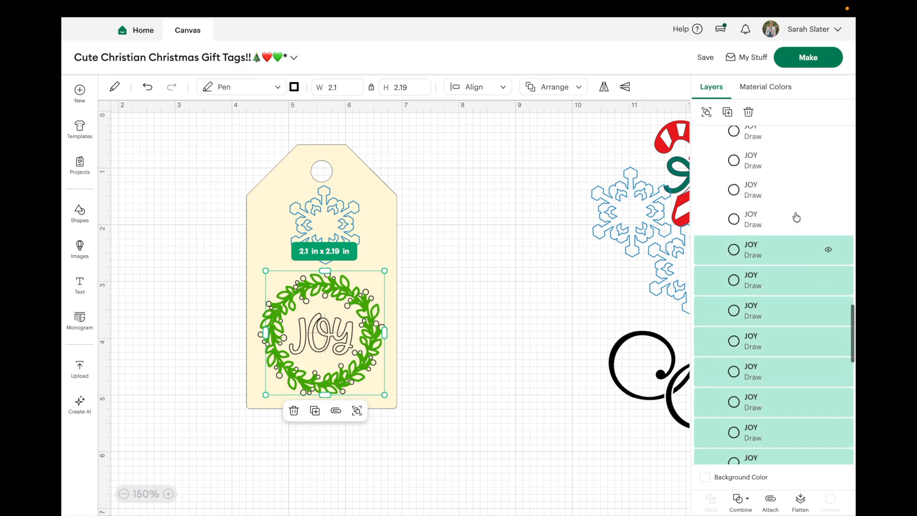
scroll(796, 215, "down", 1)
left_click(800, 243, "shift")
scroll(799, 246, "up", 1)
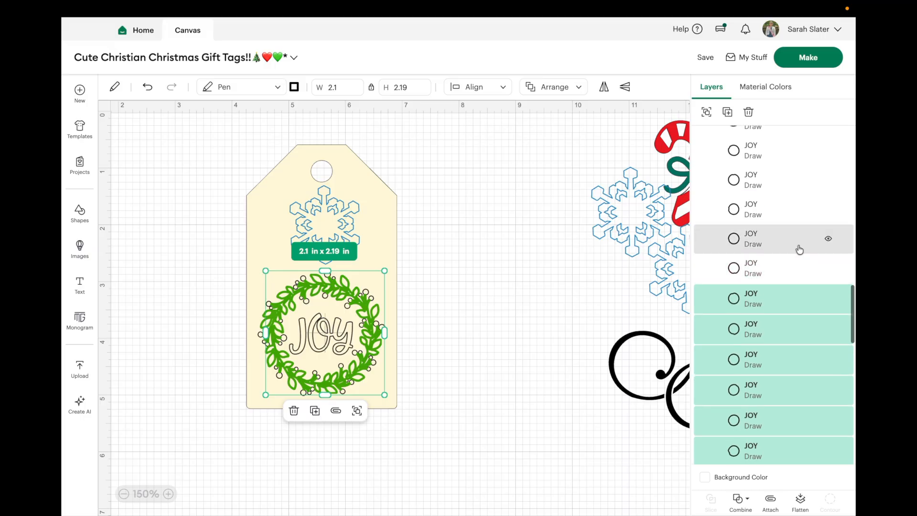
left_click(796, 262, "shift")
left_click(796, 245, "shift")
scroll(796, 246, "up", 1)
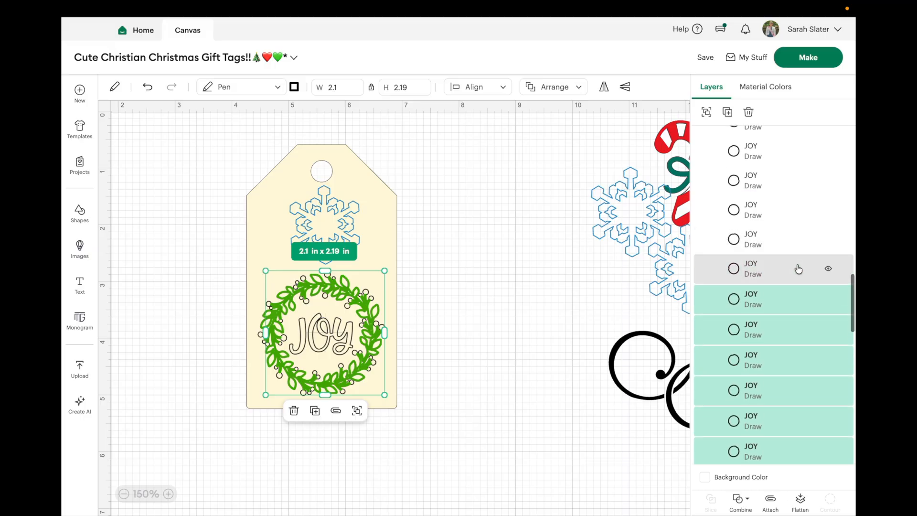
left_click(798, 268, "shift")
left_click(797, 242, "shift")
scroll(798, 242, "up", 1)
left_click(796, 259, "shift")
left_click(796, 243, "shift")
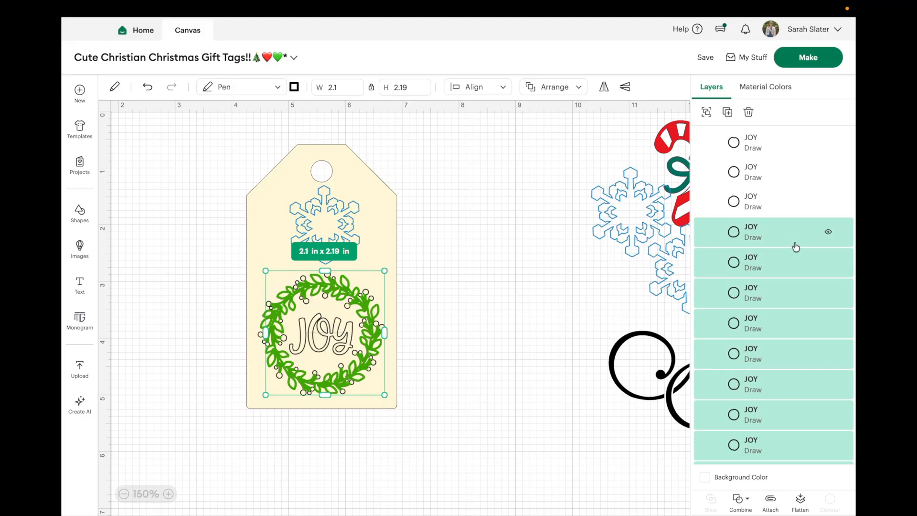
scroll(796, 244, "up", 1)
left_click(794, 264, "shift")
left_click(794, 245, "shift")
scroll(794, 251, "up", 1)
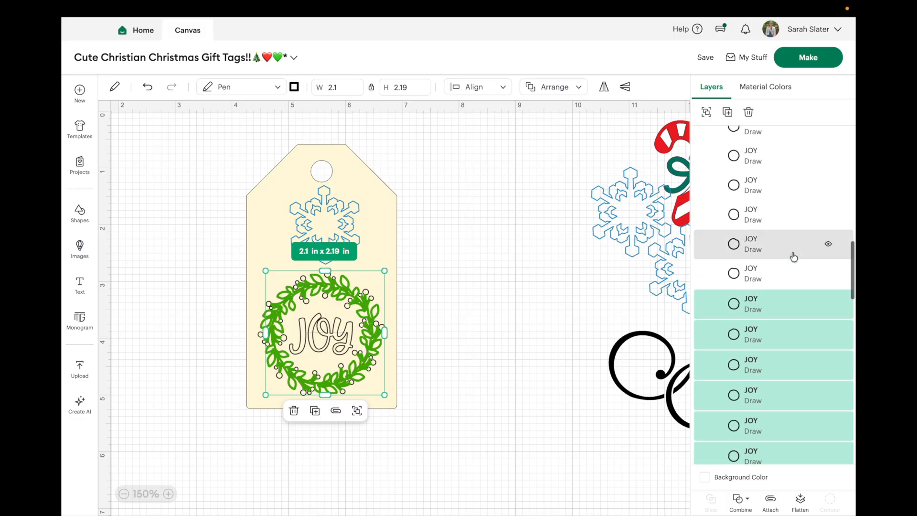
left_click(793, 266, "shift")
left_click(792, 243, "shift")
left_click(792, 218, "shift")
scroll(793, 218, "up", 1)
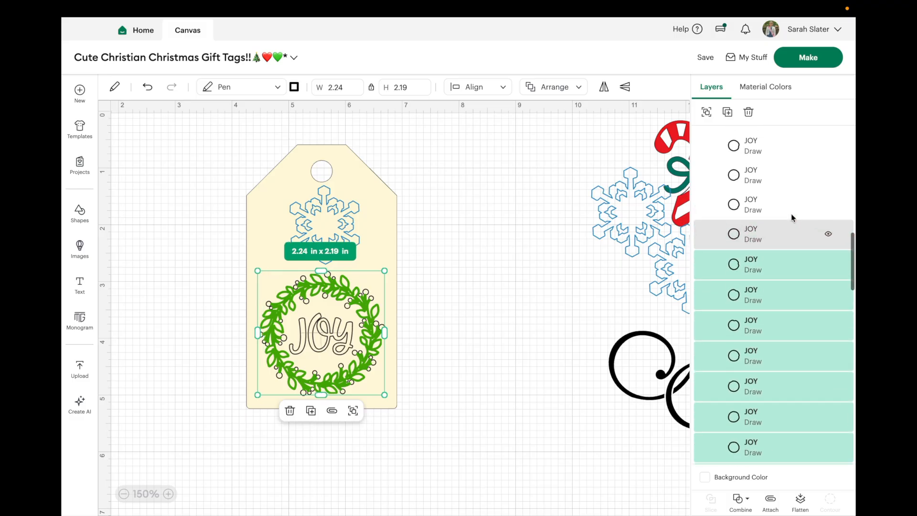
left_click(793, 229, "shift")
left_click(794, 204, "shift")
scroll(794, 204, "up", 1)
scroll(794, 204, "up", 1)
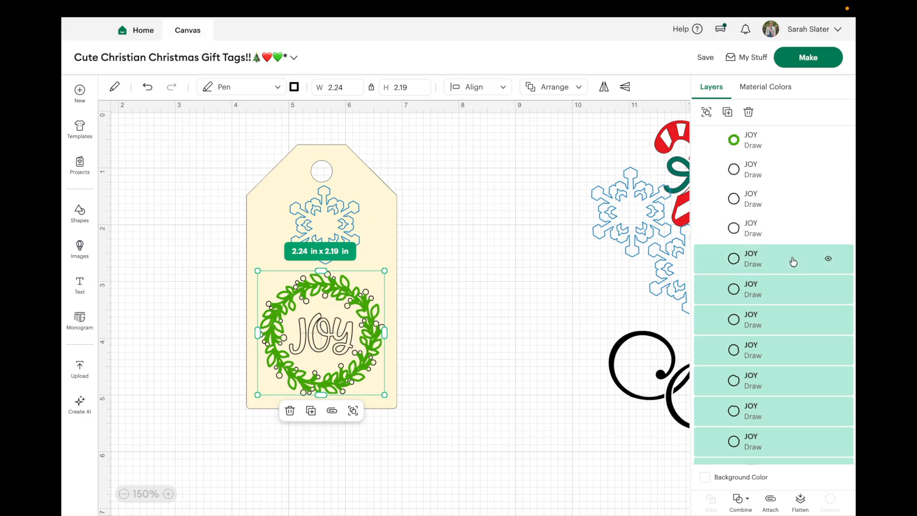
left_click(791, 198, "shift")
left_click(790, 172, "shift")
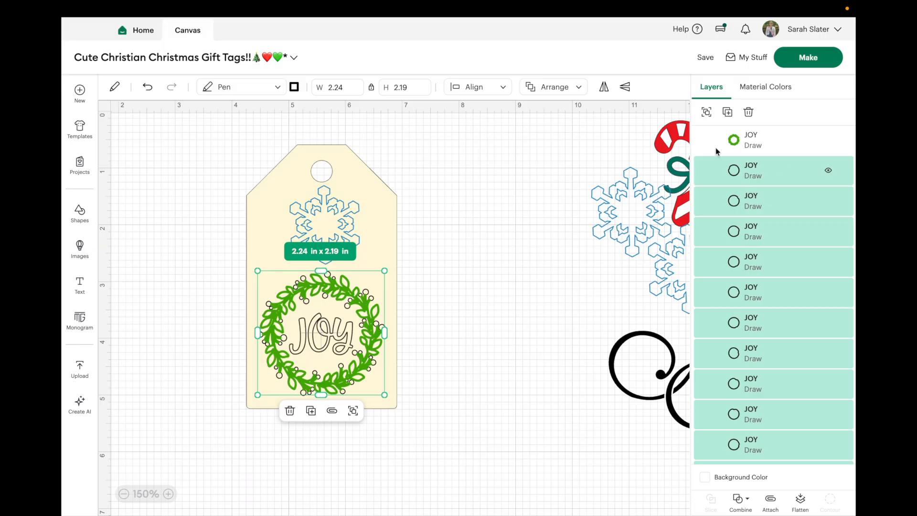
left_click(294, 88)
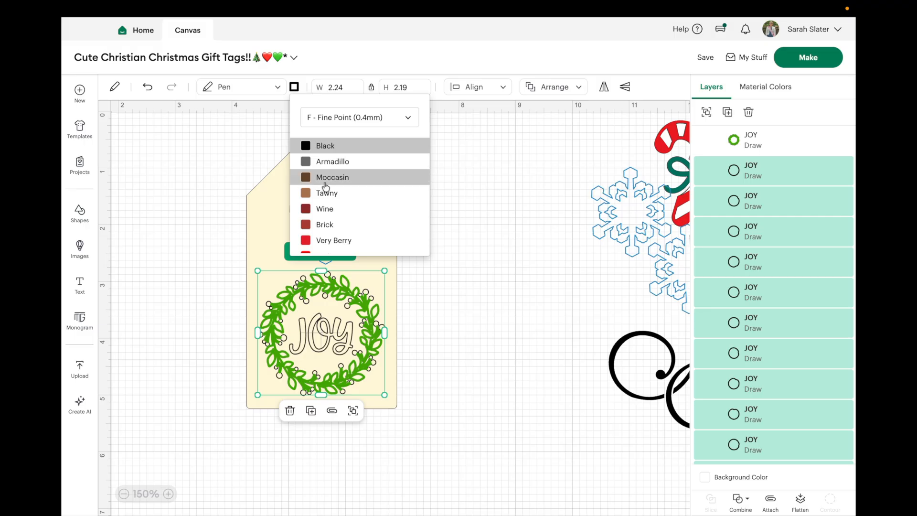
scroll(329, 186, "down", 5)
scroll(327, 186, "up", 3)
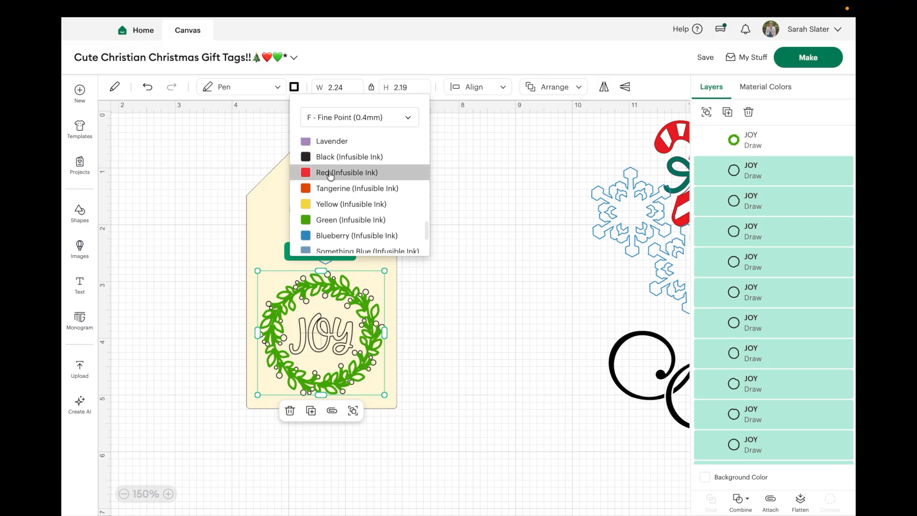
left_click(334, 172)
left_click(549, 163)
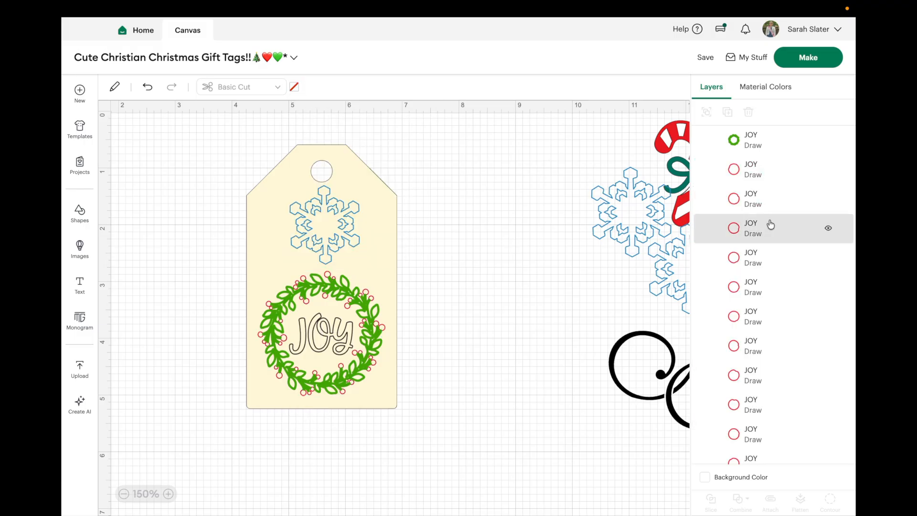
Step: Collapse the JOY group and attach its lettering, leaves and berries together
scroll(774, 225, "up", 10)
scroll(757, 243, "down", 5)
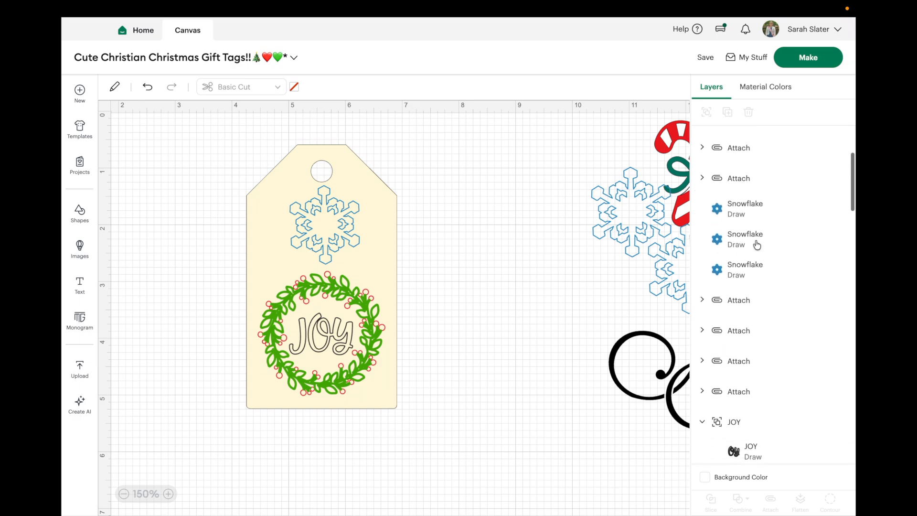
left_click(701, 271)
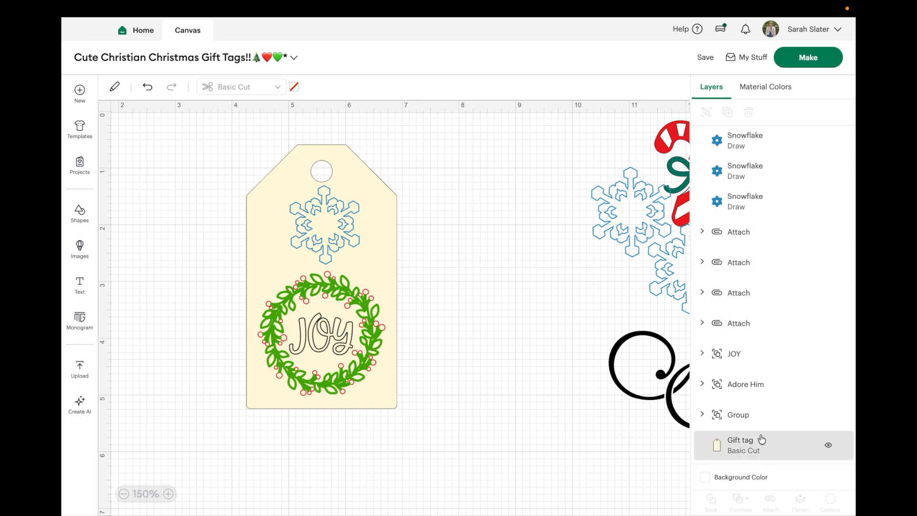
left_click(758, 385)
left_click(760, 357)
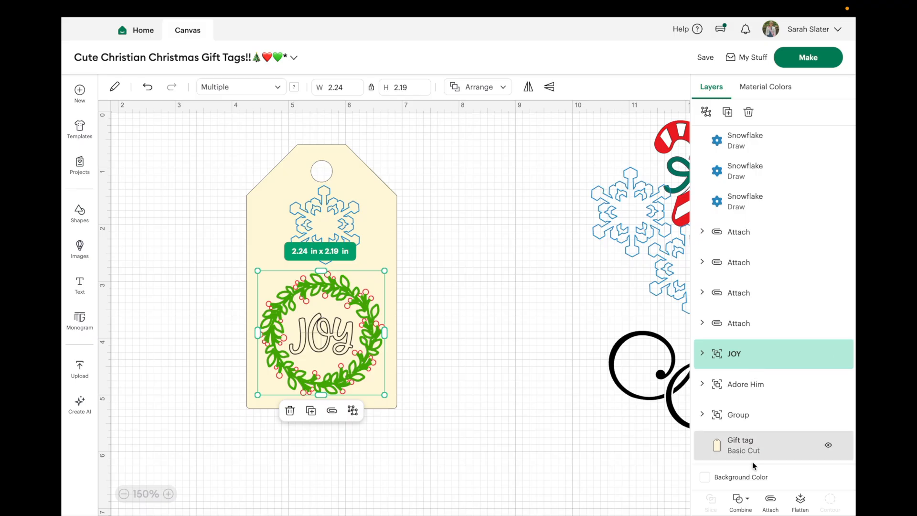
left_click(770, 501)
left_click(520, 467)
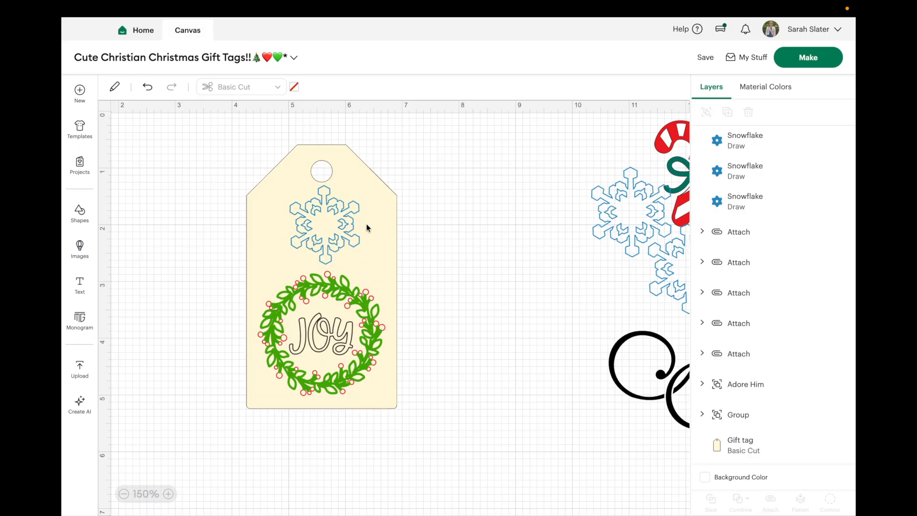
left_click(326, 259)
left_click_drag(339, 350, 339, 345)
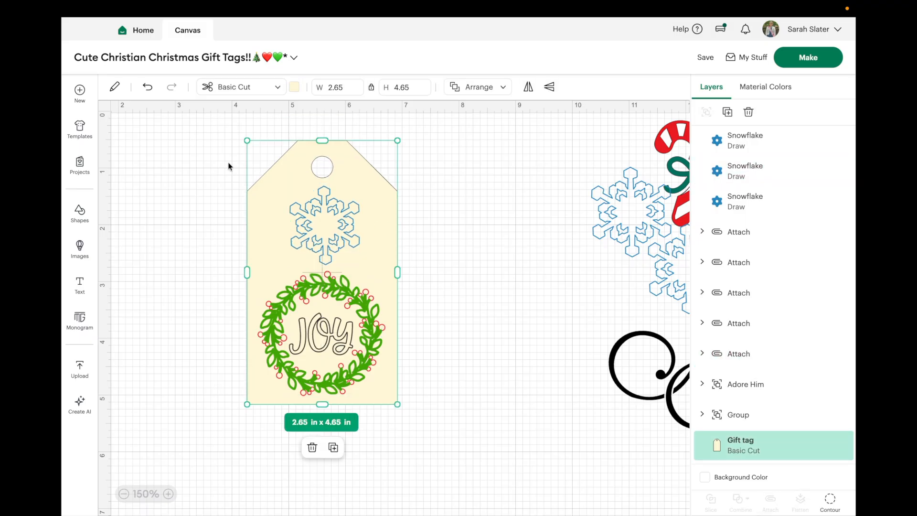
left_click(148, 89)
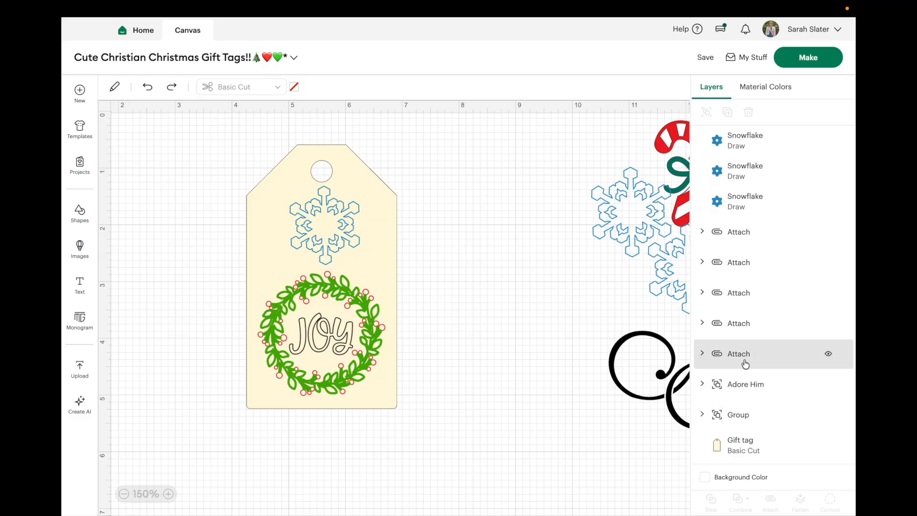
Step: Check the contents of the attached JOY wreath set and rename it "Joy Attach"
left_click(702, 354)
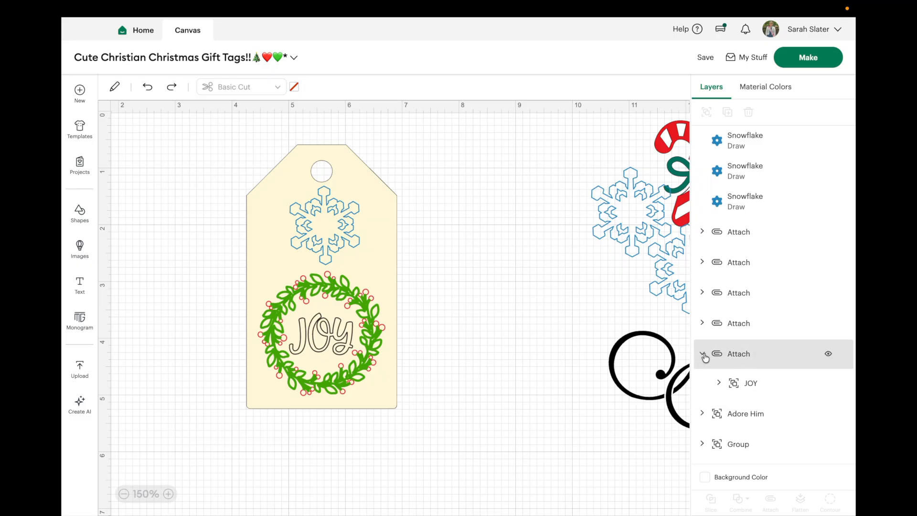
left_click(702, 354)
double_click(743, 354)
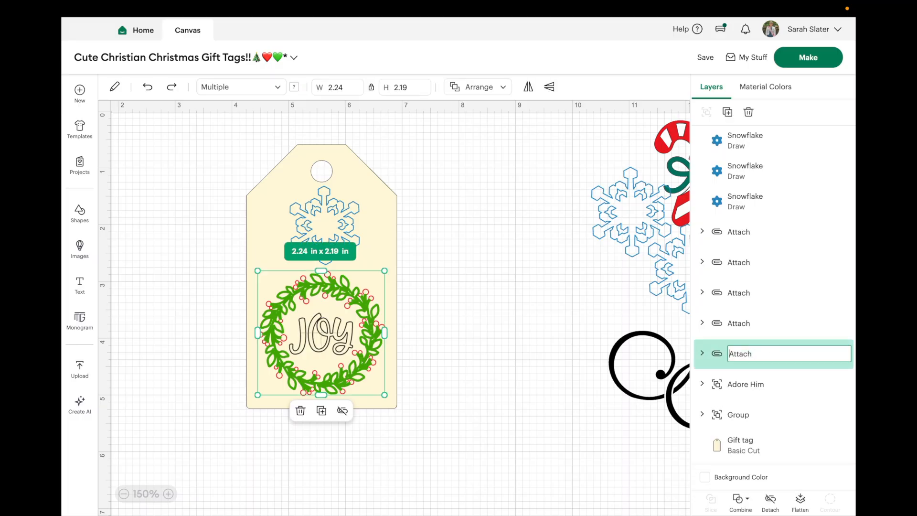
type("Joy")
key("Return")
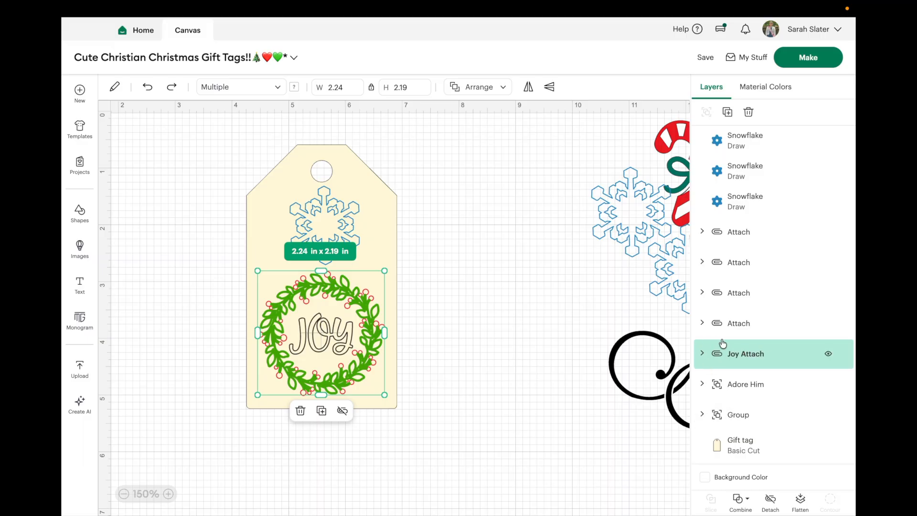
Step: Expand the attached set directly above Joy Attach and rename it "Noel with snowflake Attach"
left_click(702, 324)
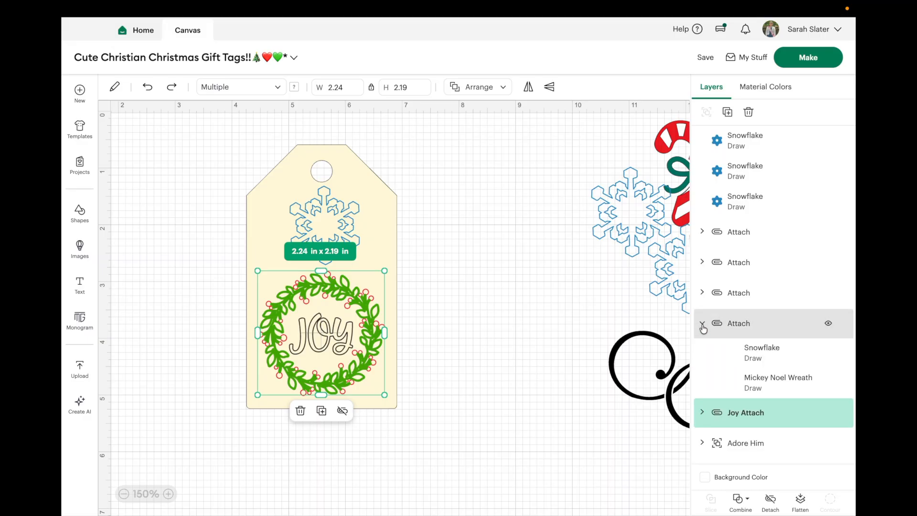
left_click(731, 325)
double_click(730, 324)
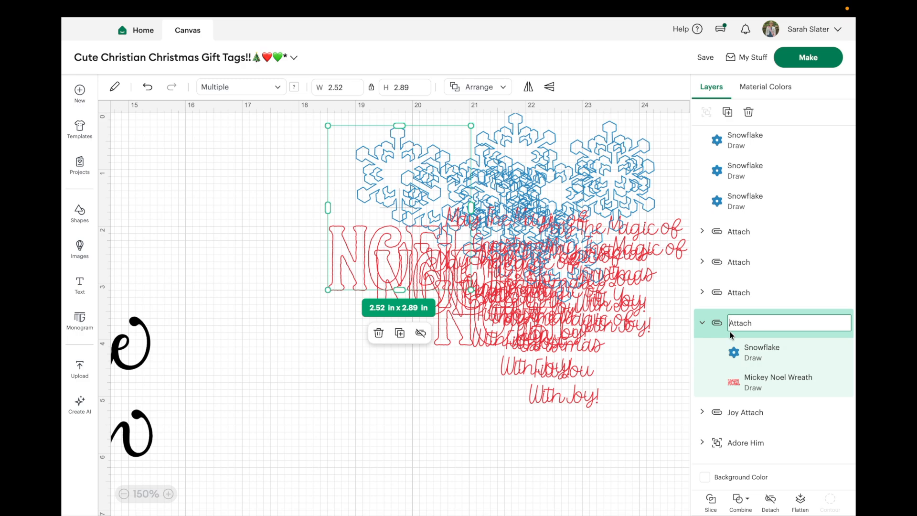
type("Noel with snowfa")
key("BackSpace")
type("lake")
key("Return")
Step: Check the unnamed attached NOEL sets and move the one directly below the loose snowflake layers down and left, away from the other designs
left_click(745, 292)
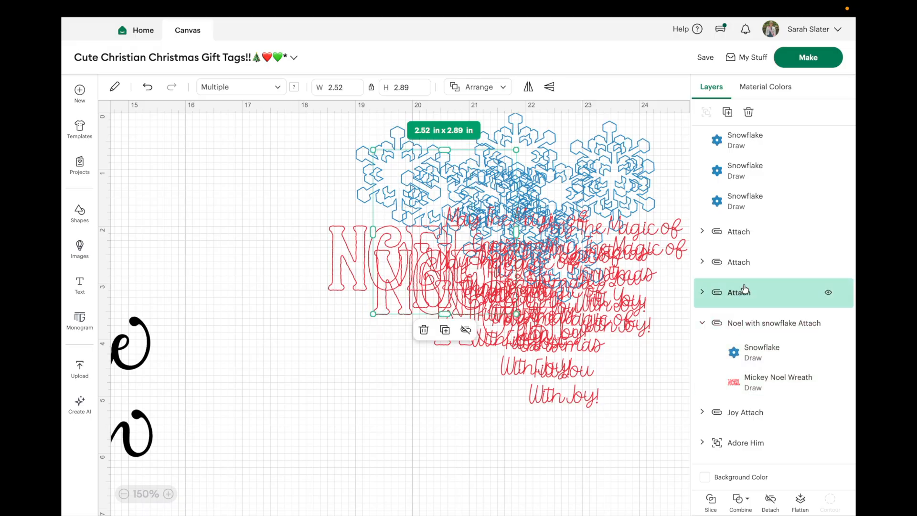
left_click(757, 262)
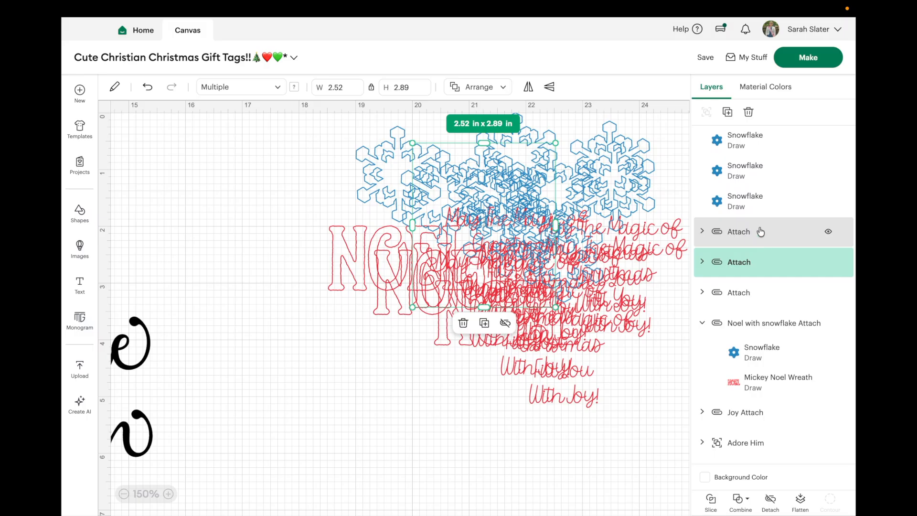
left_click(758, 202)
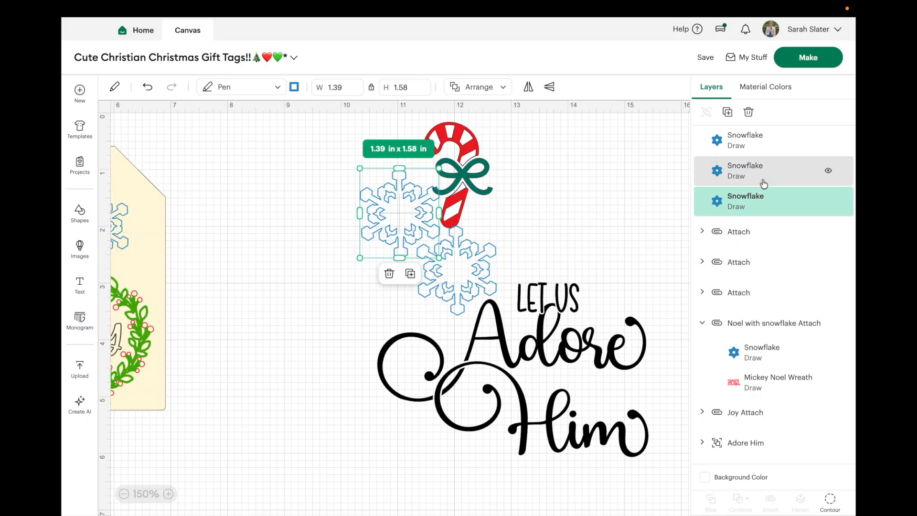
left_click(757, 231)
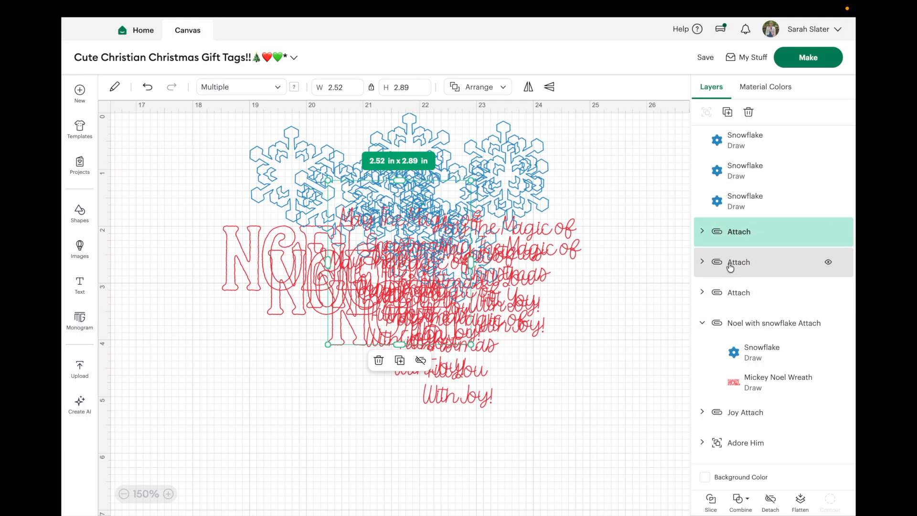
left_click_drag(406, 318, 331, 386)
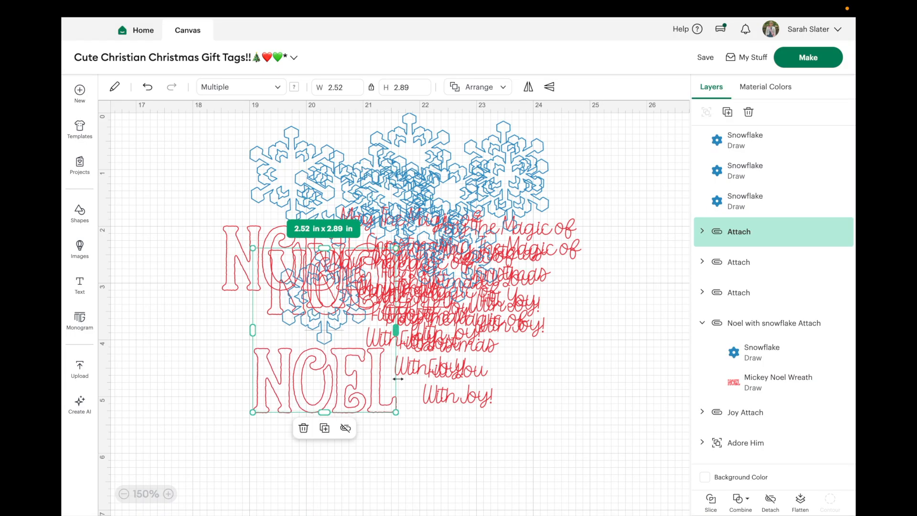
Step: Rename the lowest attached set with the magic of Christmas wording "May the magic Christmas with snowflakes Attach"
left_click(474, 405)
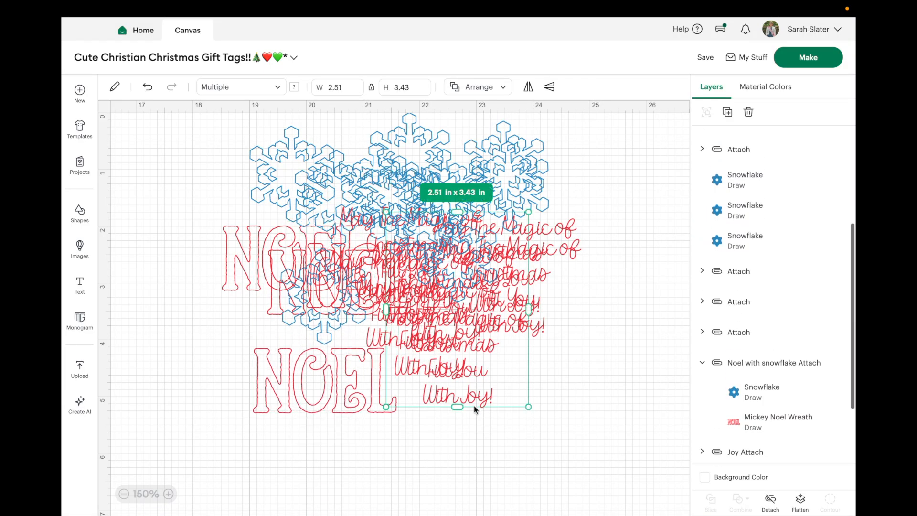
double_click(735, 143)
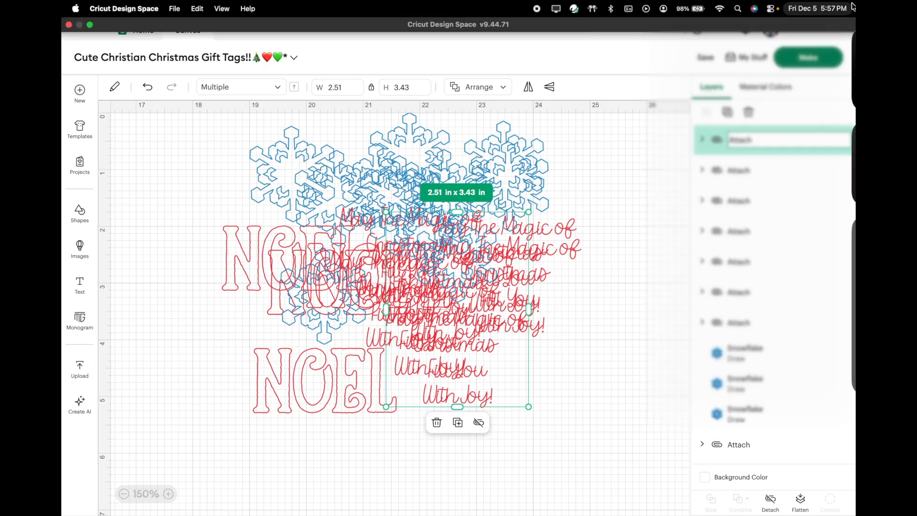
left_click(853, 7)
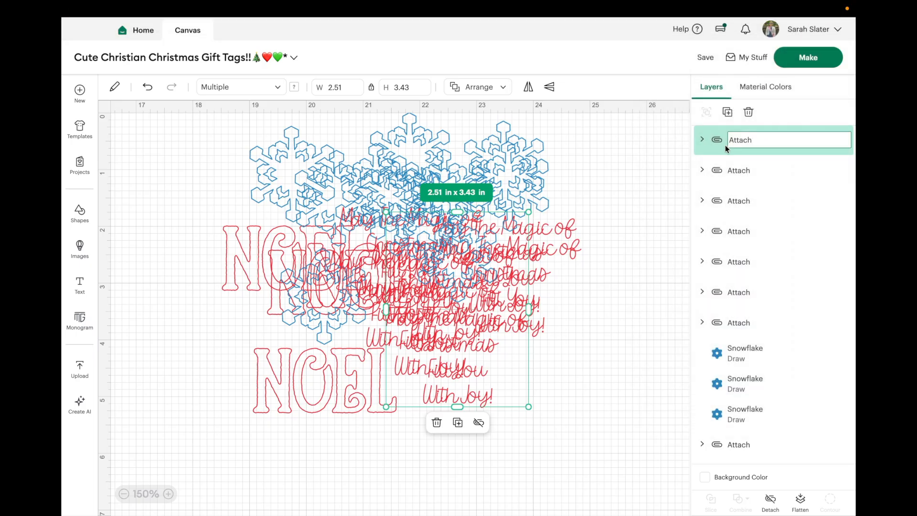
type("May")
type("the magic Ch")
type("irst")
type("i")
key("BackSpace")
key("BackSpace")
key("BackSpace")
type("istmas ")
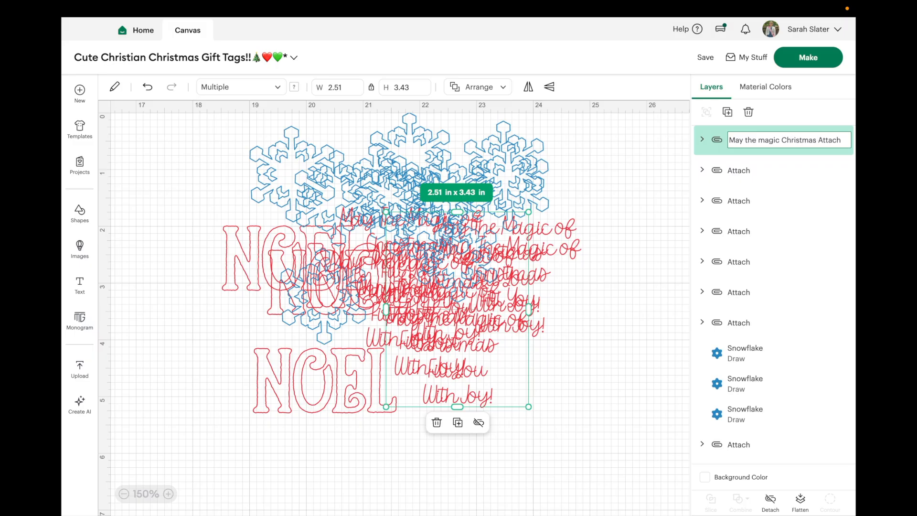
type("with snowflakes")
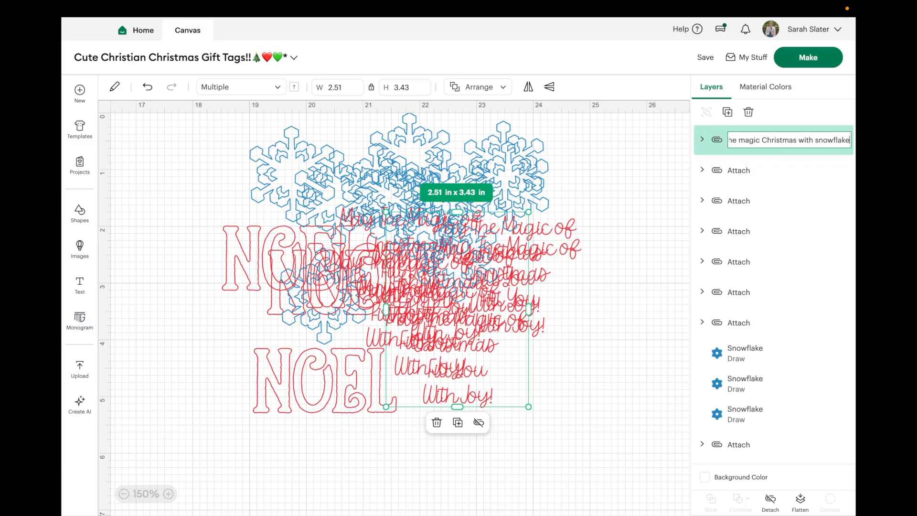
key("Return")
left_click(600, 367)
Step: Enlarge the attached JOY wreath on the gift tag to about 2.35 × 2.3 in
scroll(600, 367, "left", 18)
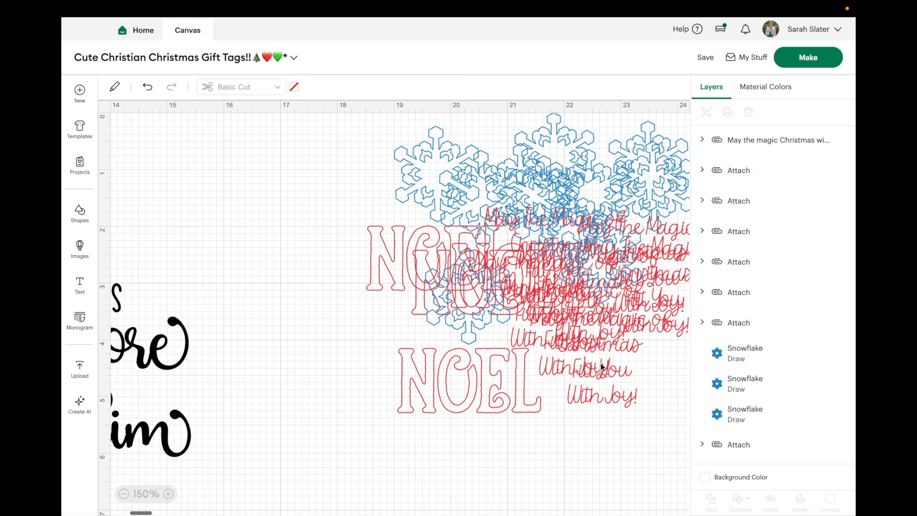
scroll(601, 367, "right", 1)
left_click(327, 311)
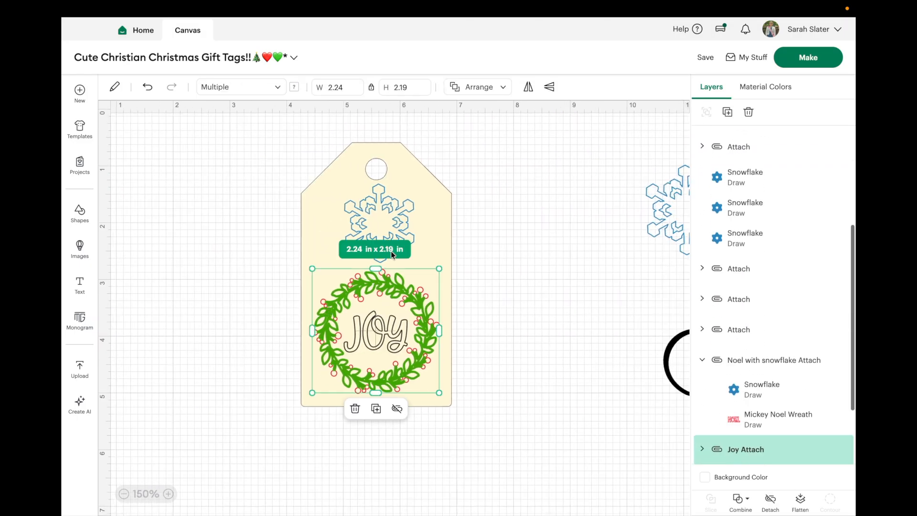
left_click_drag(439, 269, 445, 261)
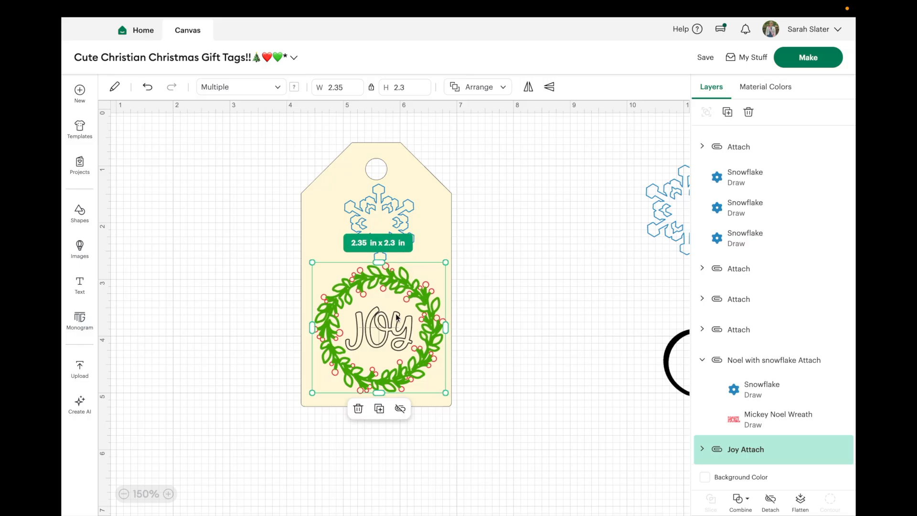
Step: Enlarge the snowflake on the gift tag to about 1.32 × 1.5 in and center it above the JOY wreath
left_click(401, 223)
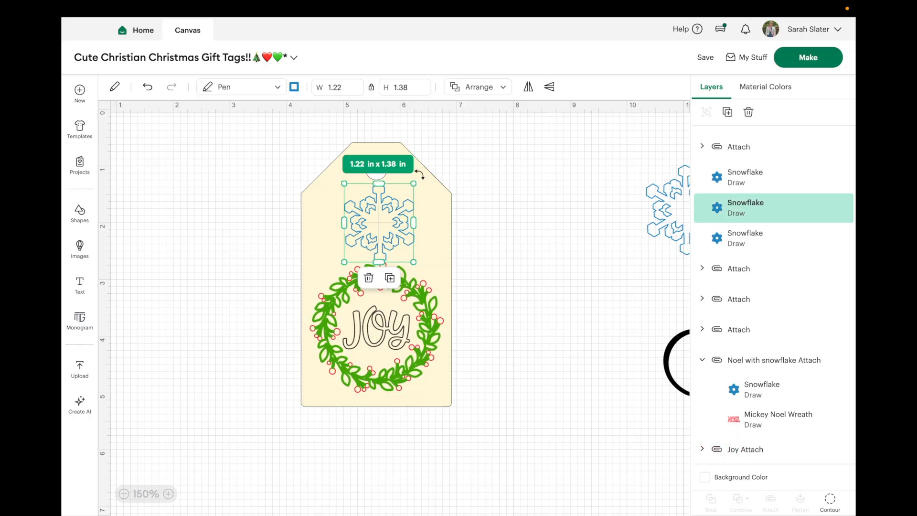
left_click_drag(414, 184, 421, 179)
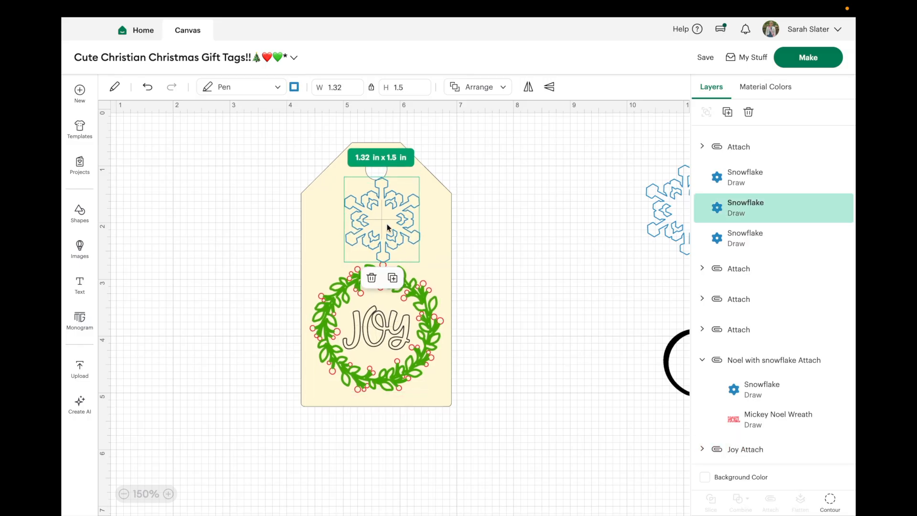
left_click_drag(388, 224, 380, 229)
left_click(422, 296)
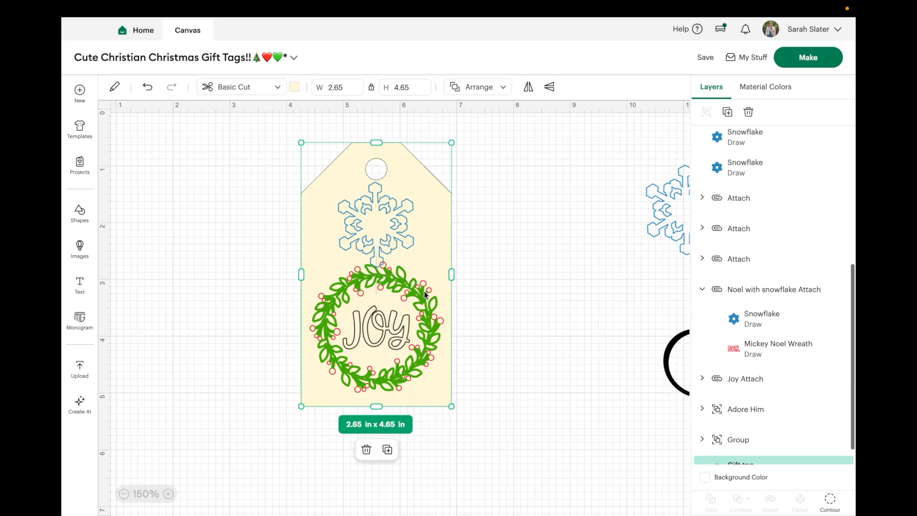
left_click(483, 280)
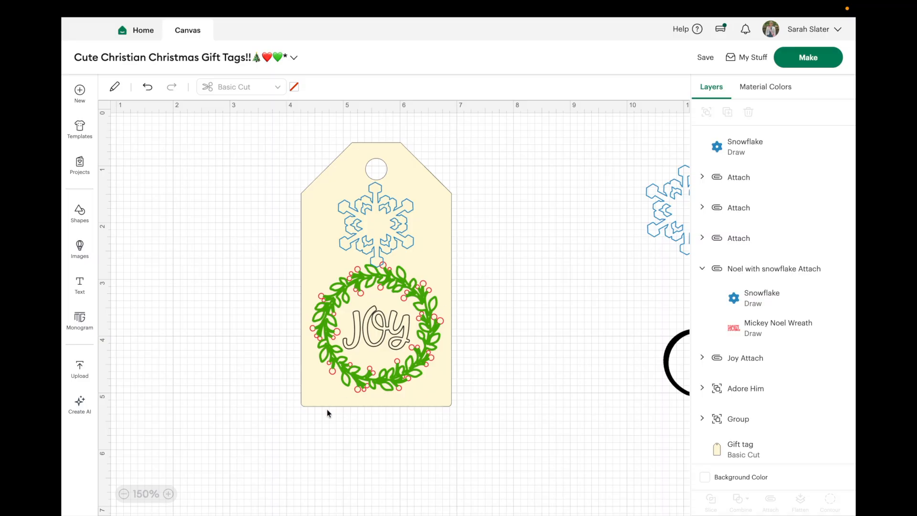
left_click(410, 296)
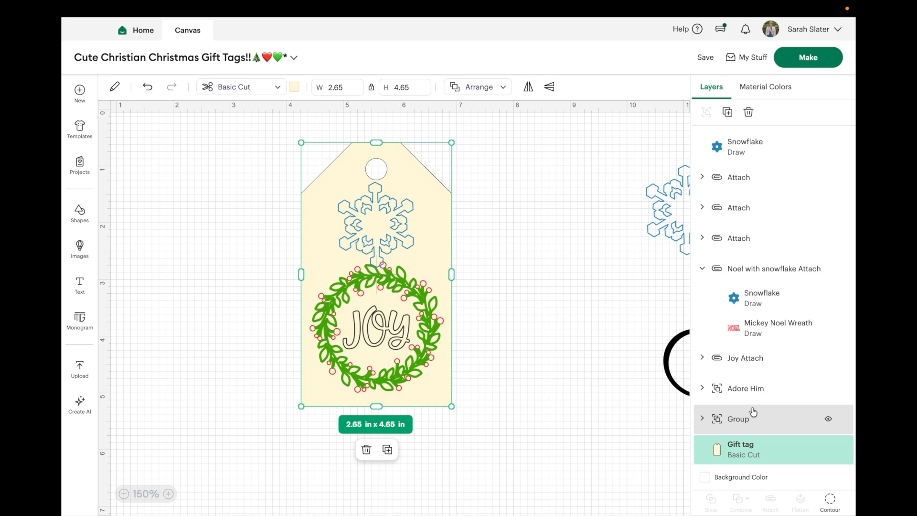
scroll(753, 412, "down", 1)
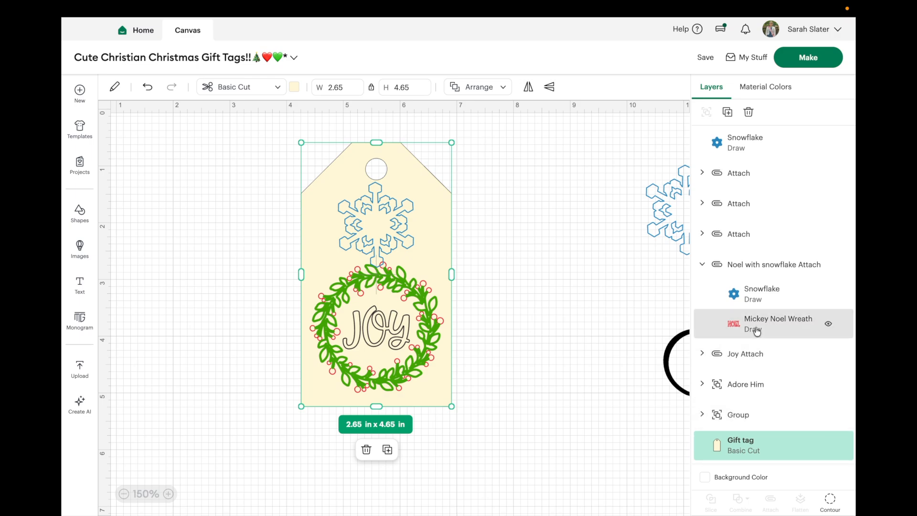
left_click(769, 264)
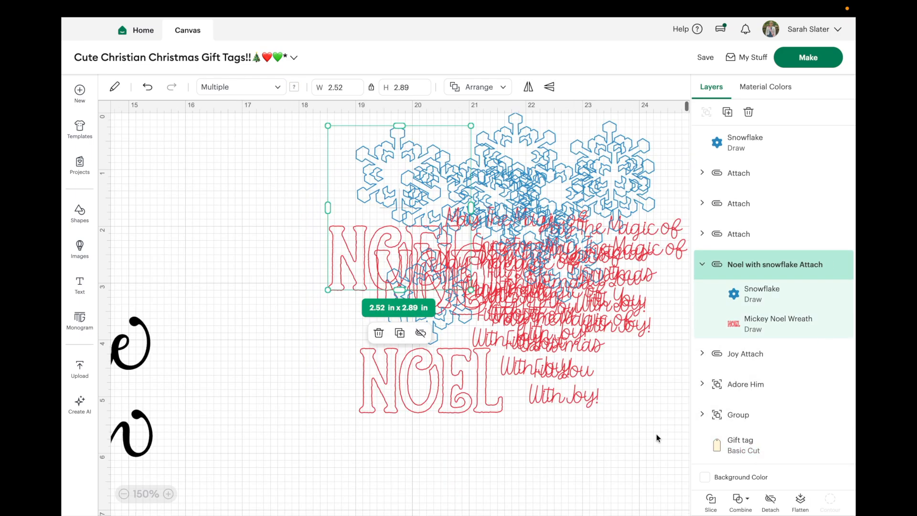
left_click(574, 491)
scroll(573, 491, "left", 10)
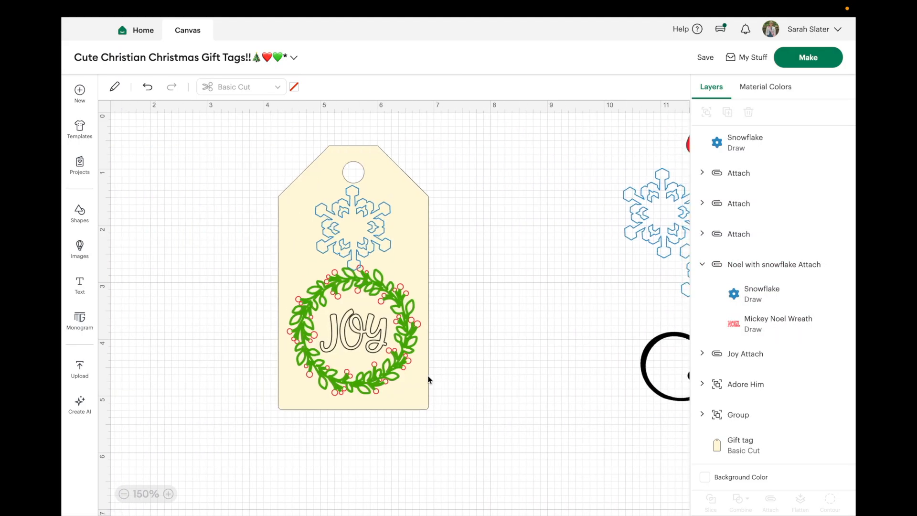
Step: Enlarge the JOY wreath to about 2.45 × 2.4 in and shift it slightly down on the gift tag
left_click(398, 359)
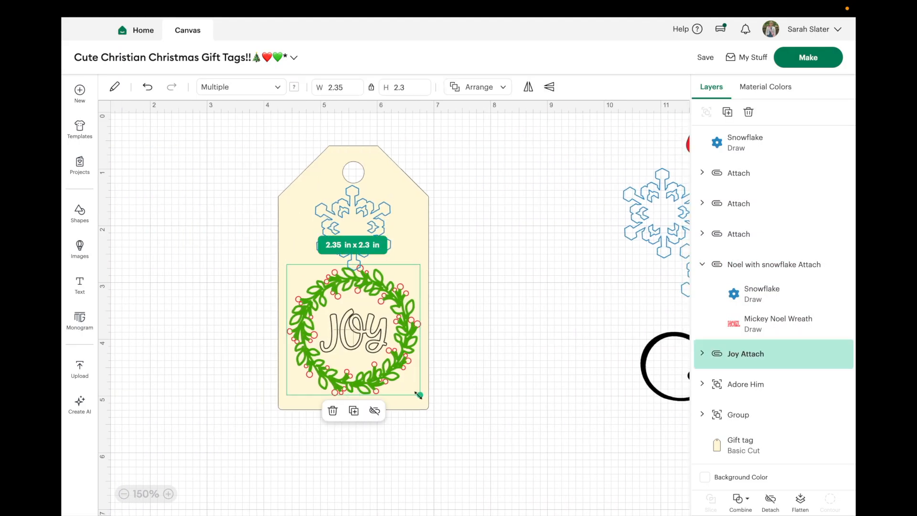
left_click_drag(420, 394, 424, 399)
left_click_drag(392, 291, 391, 294)
left_click(547, 210)
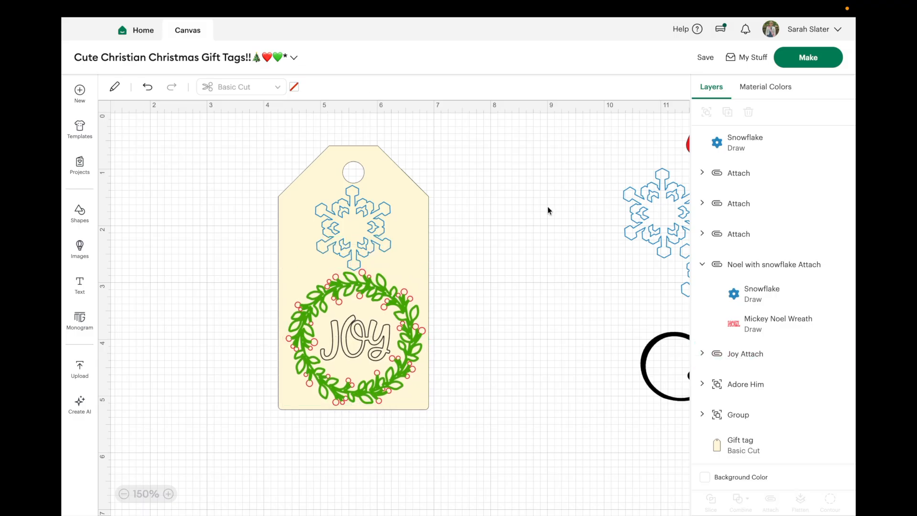
Step: Resize the tag's snowflake to about 1.25 × 1.42 in and position it between the tag hole and the wreath
left_click(371, 244)
left_click_drag(371, 244, 386, 264)
left_click(357, 235)
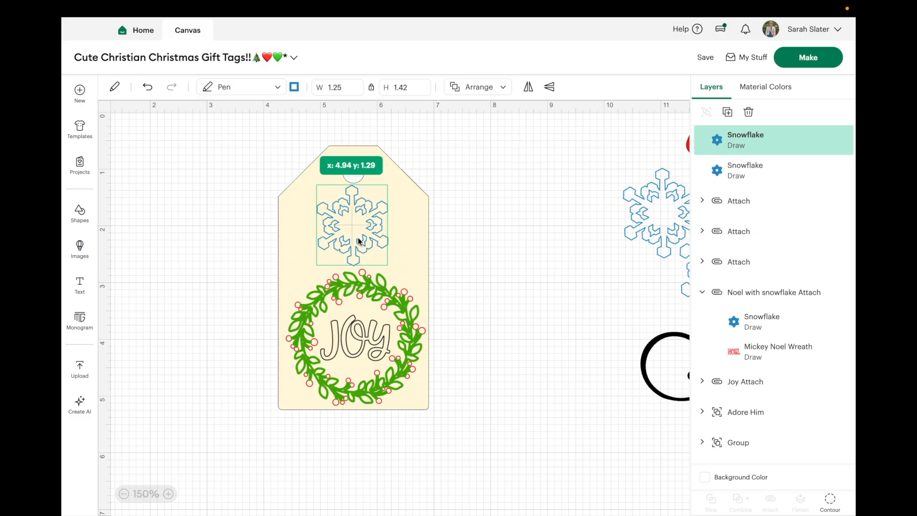
left_click(510, 187)
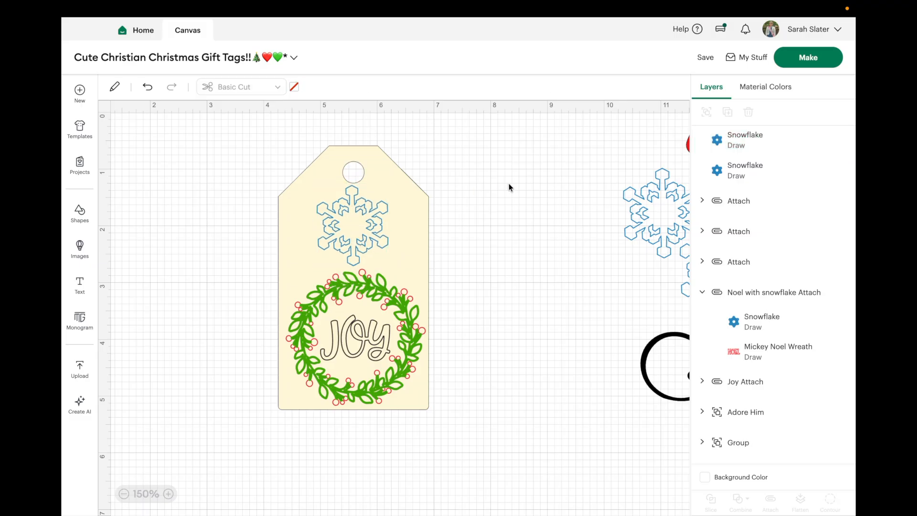
Step: Select the JOY wreath and the snowflake on the gift tag together and attach them
left_click(390, 312)
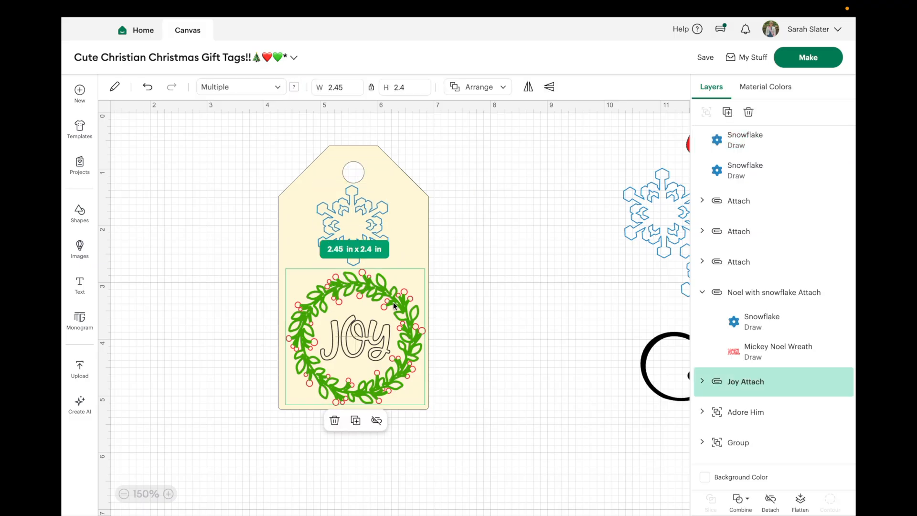
left_click(363, 216, "shift")
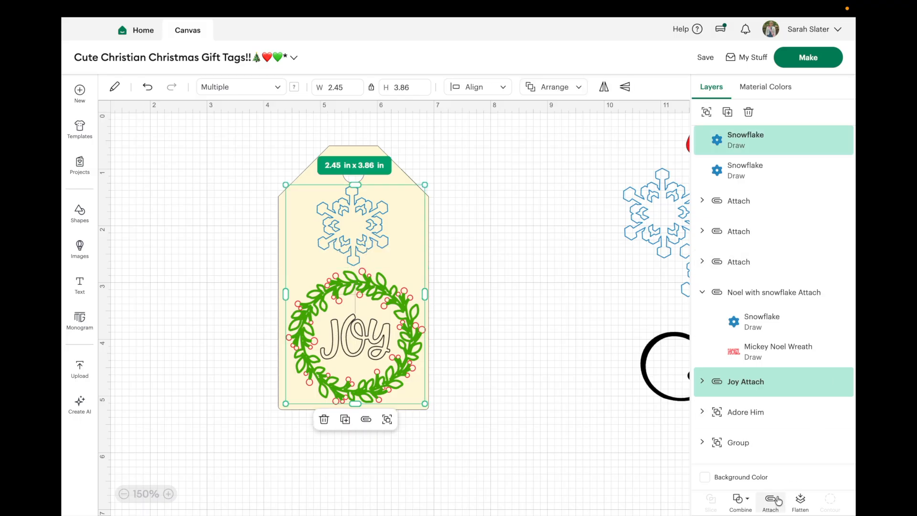
left_click(702, 380)
left_click(702, 380)
left_click(770, 500)
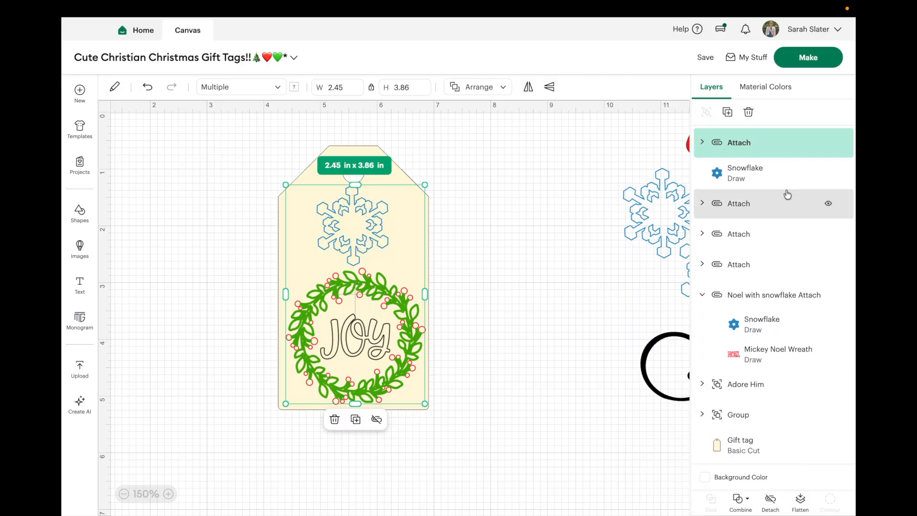
Step: Rename the newly attached wreath and snowflake set "Joy With snowflake Attach"
double_click(732, 143)
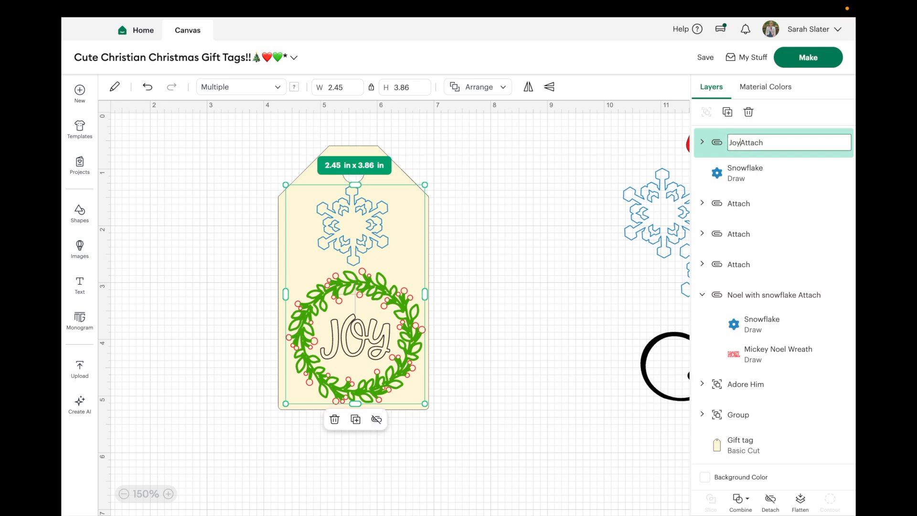
type("Joy With snowflake")
key("Return")
left_click(537, 254)
Step: Move the Joy With snowflake set off the gift tag to the empty canvas beside it and make four duplicates
left_click(357, 288)
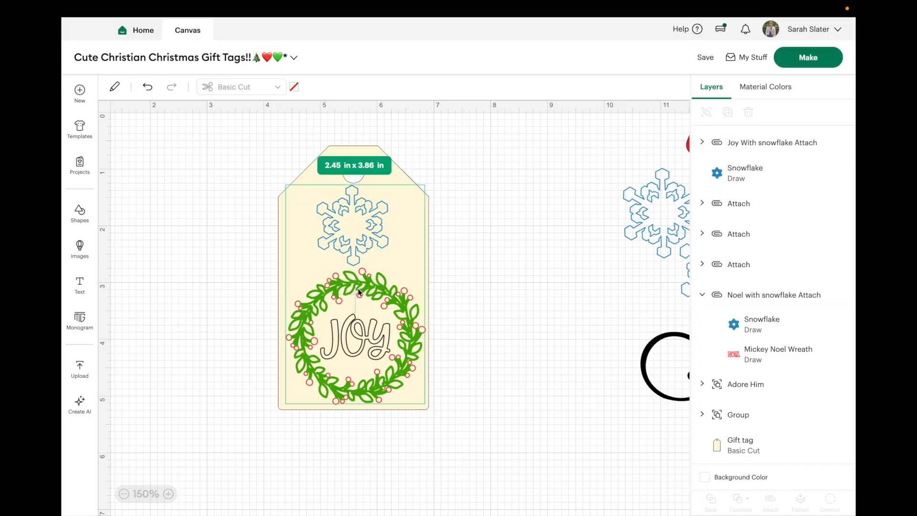
left_click_drag(357, 288, 569, 238)
left_click(727, 111)
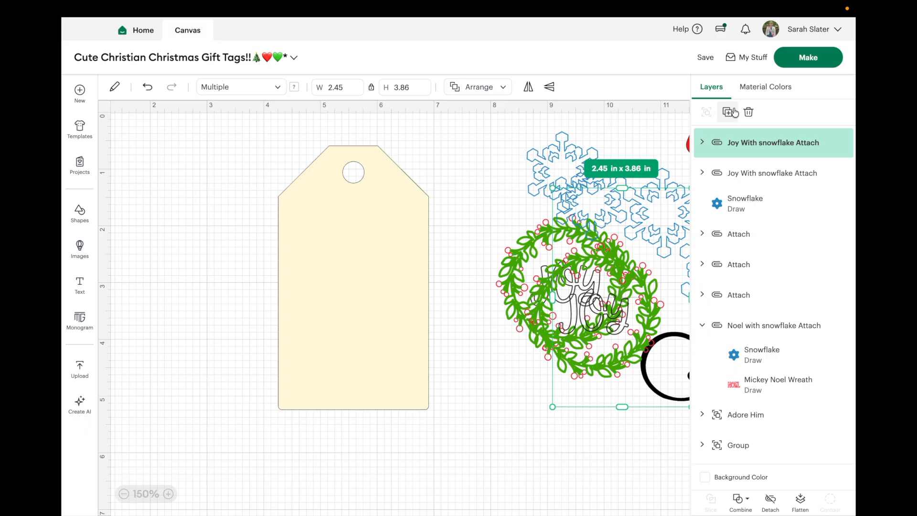
left_click(727, 111)
left_click(727, 112)
left_click(727, 112)
Step: Select the Adore Him group and move it over the lower part of the gift tag
scroll(788, 414, "down", 3)
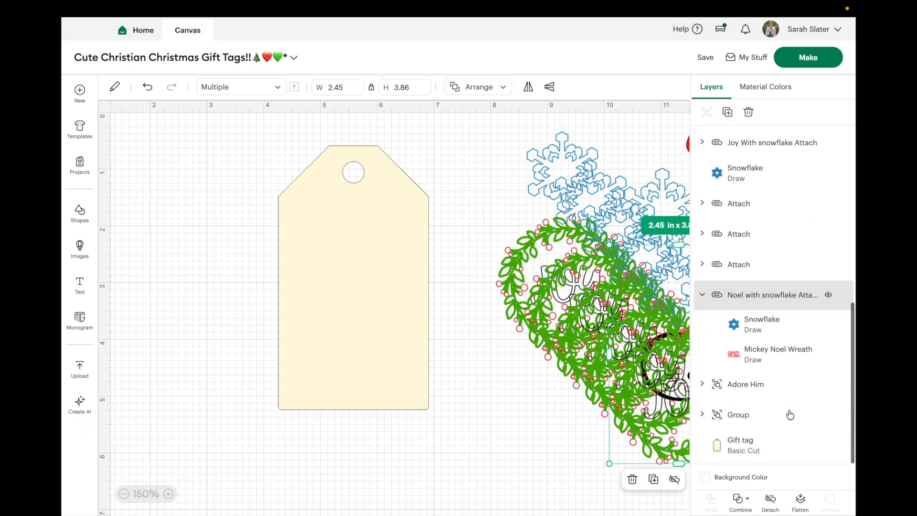
left_click(786, 386)
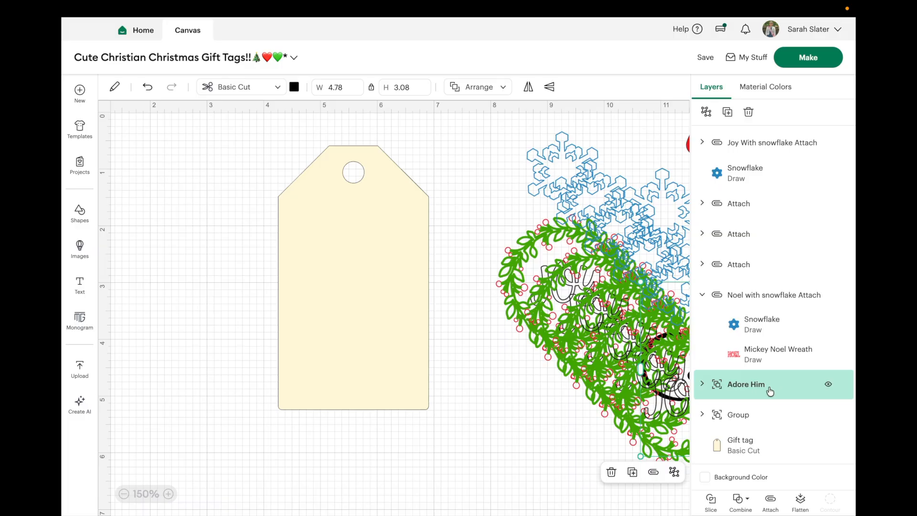
left_click_drag(602, 335, 164, 354)
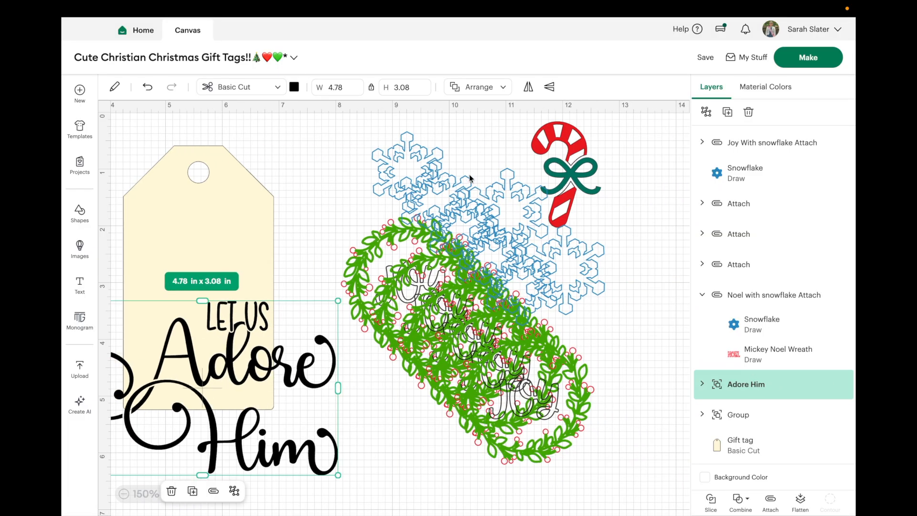
Step: Delete the candy cane group with the green bow from the canvas
left_click(544, 172)
left_click(565, 168)
key("Delete")
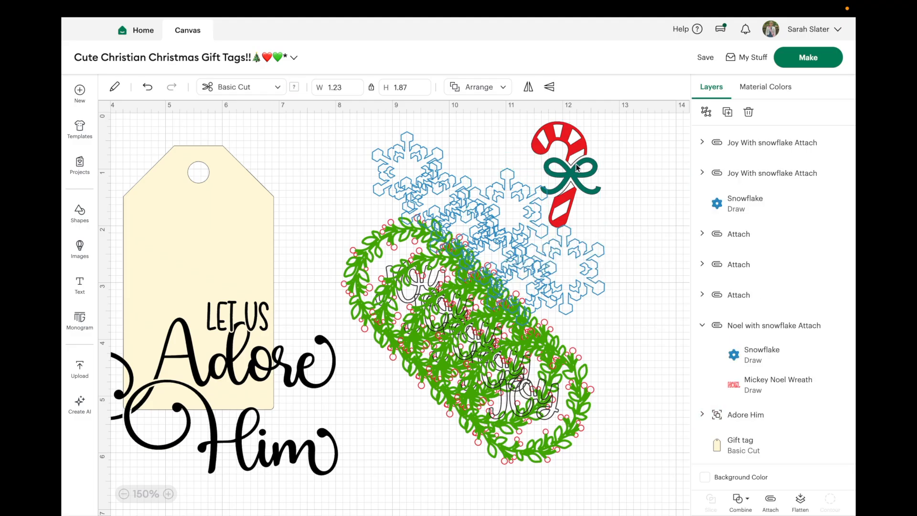
Step: Set the Adore Him design to pen drawing, shrink it to about 2.94 × 1.89 in, and center it on the gift tag
scroll(569, 164, "left", 5)
left_click_drag(311, 432, 311, 342)
left_click(239, 87)
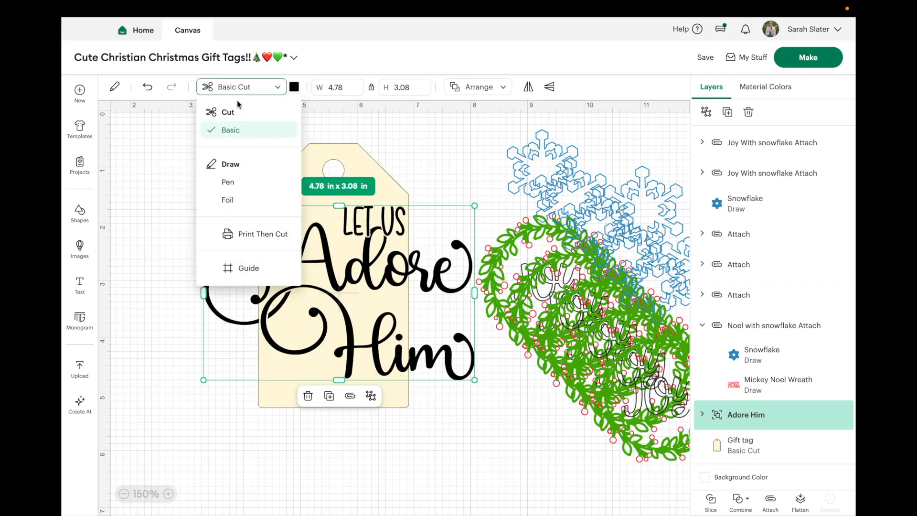
left_click(243, 184)
left_click_drag(204, 378, 308, 312)
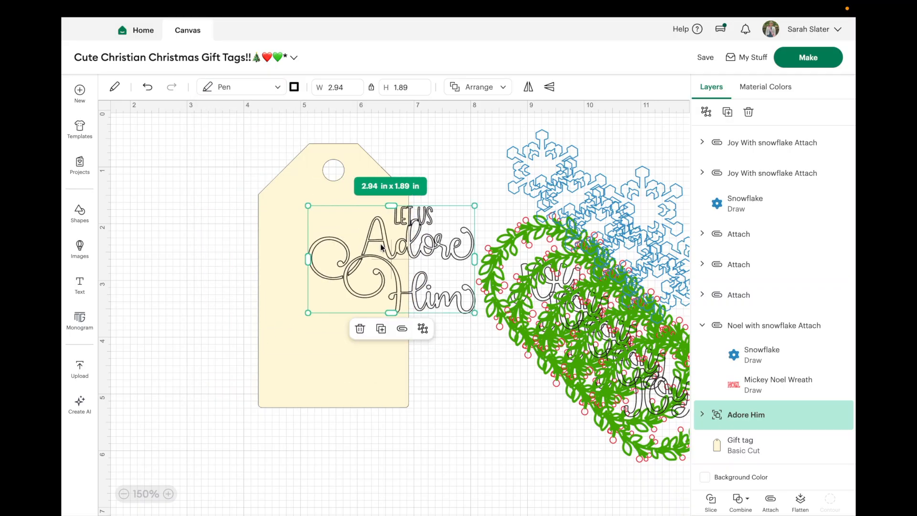
left_click_drag(425, 267, 371, 313)
Step: Replace the Adore Him design with a new text object reading "Let Us" with "Com" on a second line
key("Delete")
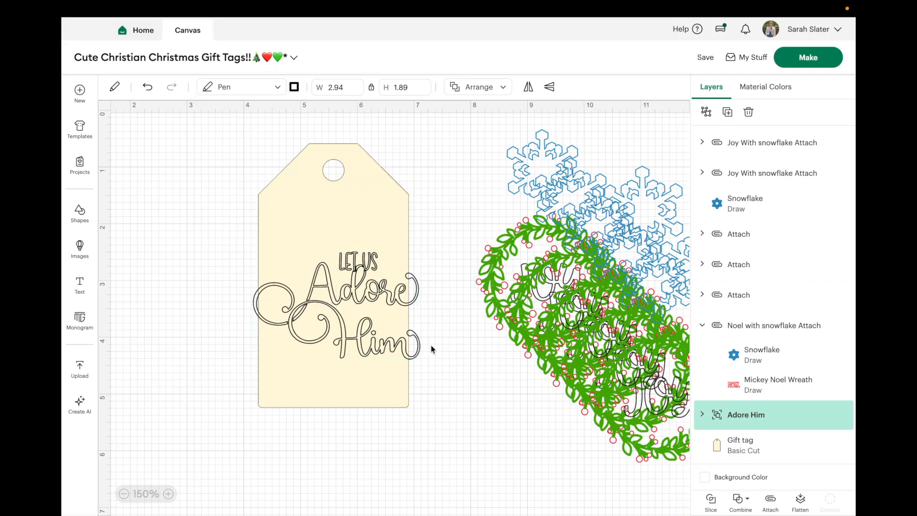
left_click(81, 279)
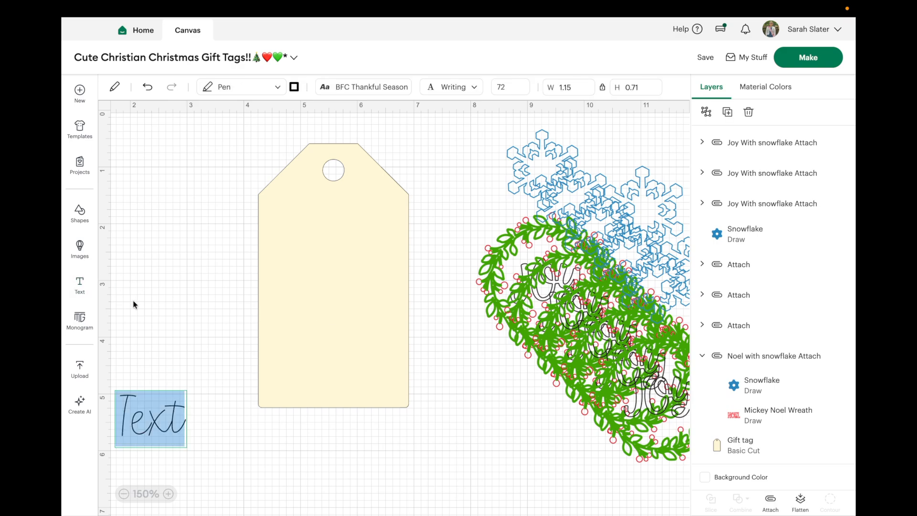
type("Let")
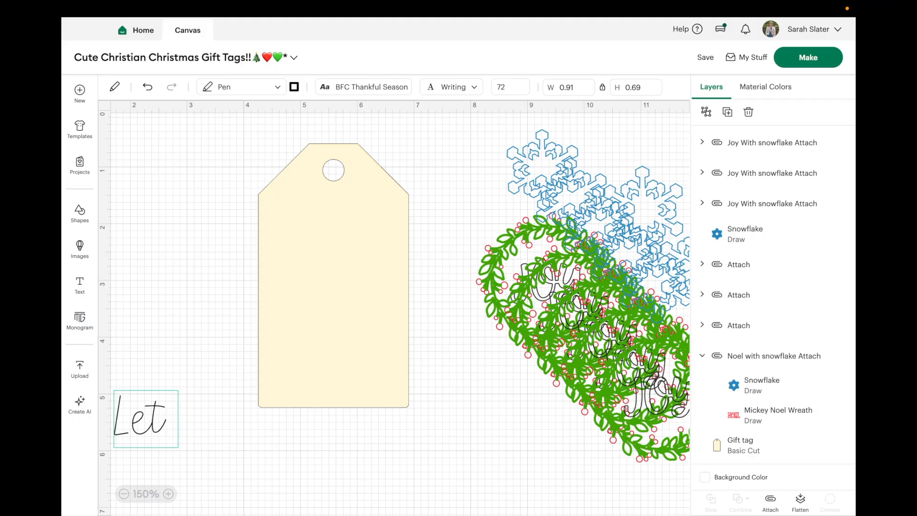
type(" Us")
key("Return")
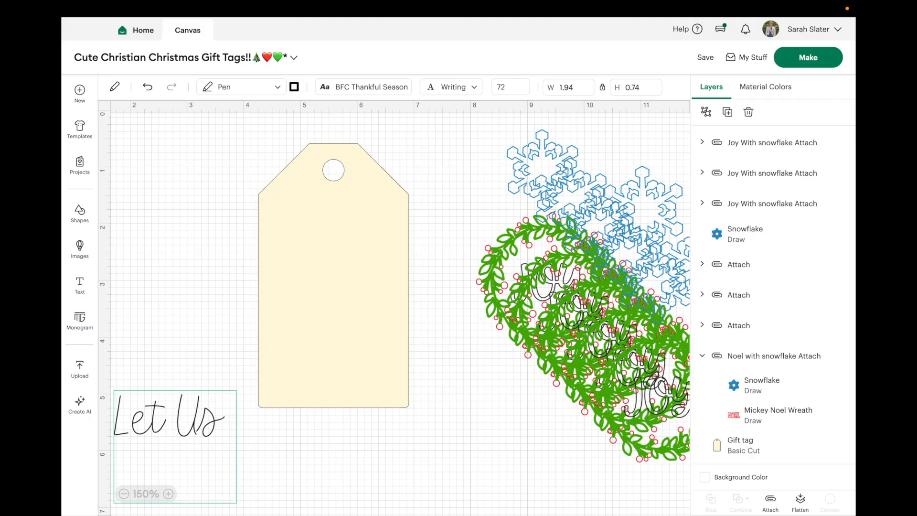
type("com")
key("BackSpace")
key("BackSpace")
type("om")
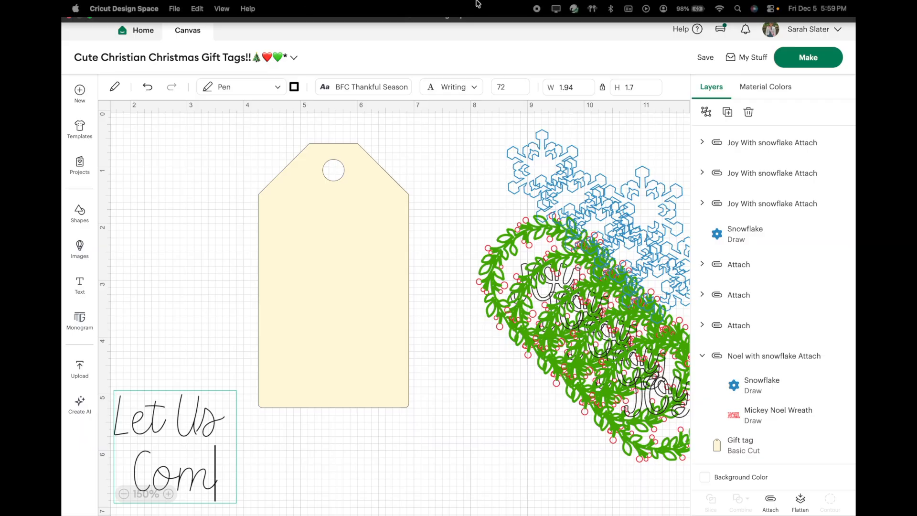
left_click(645, 9)
left_click(645, 10)
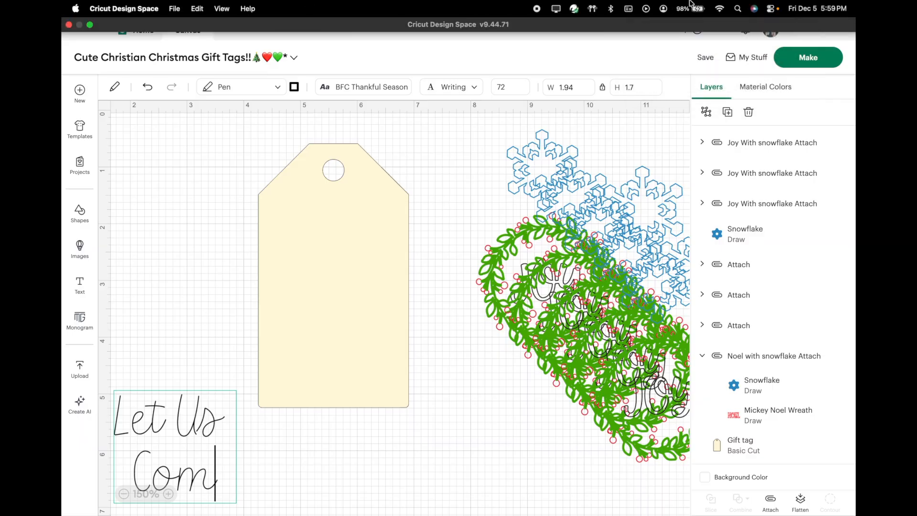
left_click(853, 6)
left_click(853, 7)
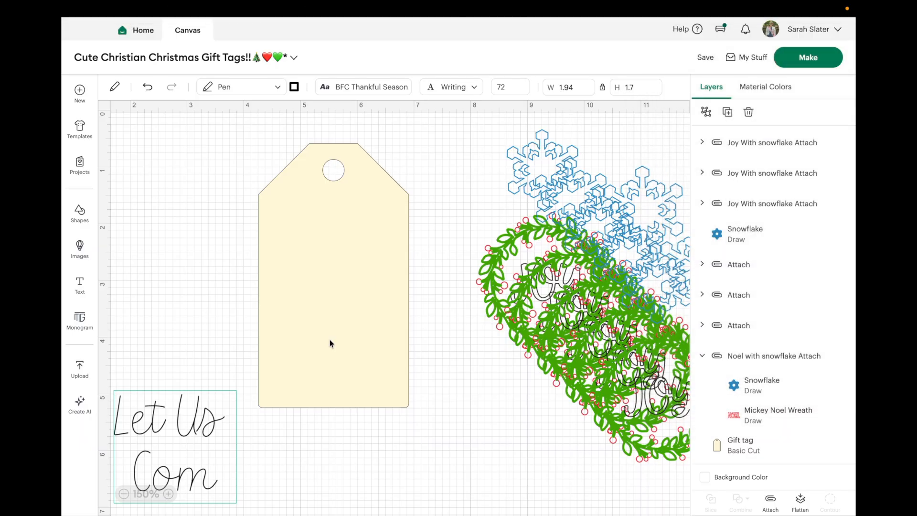
Step: Complete the second line of the text as "Come Adore Him"
type("e")
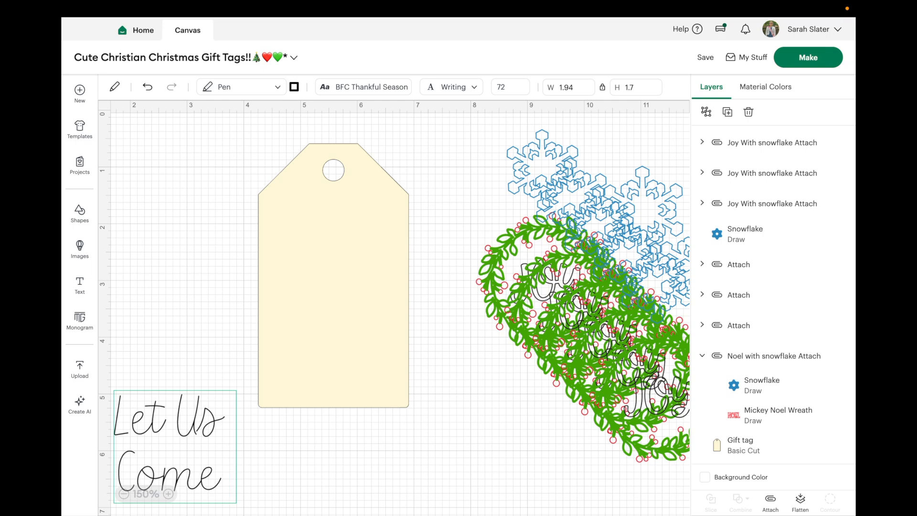
type("Adore Him")
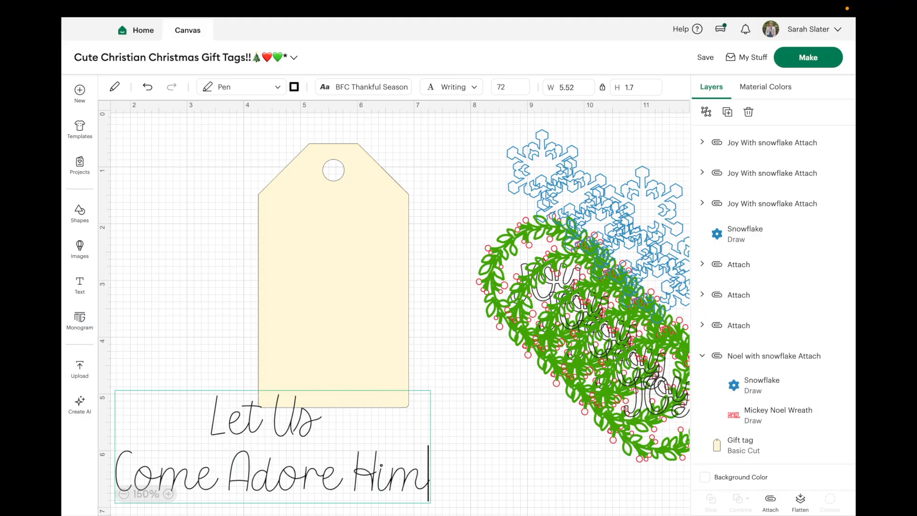
left_click(126, 243)
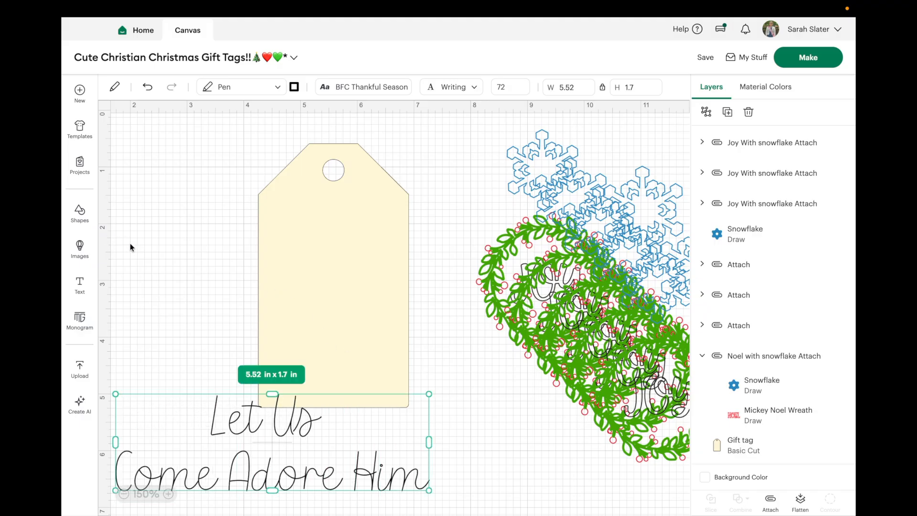
double_click(220, 471)
left_click(220, 470)
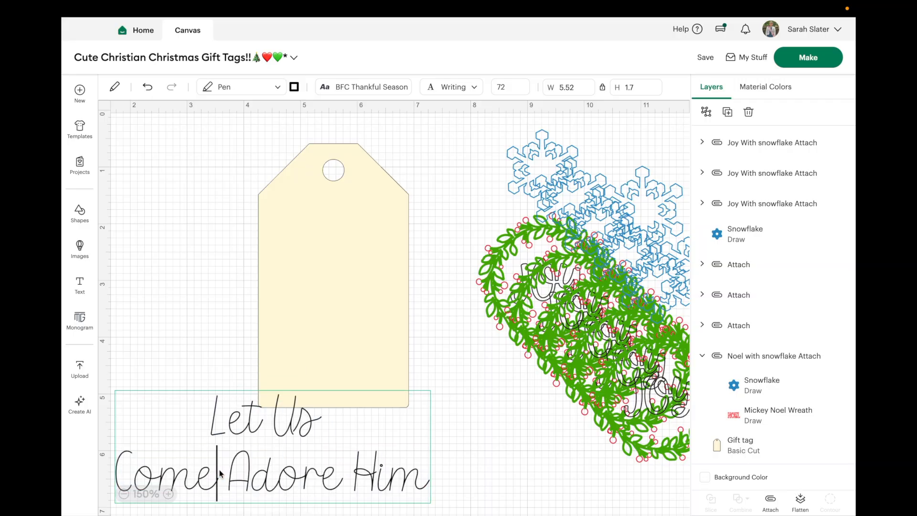
Step: Search the image library for "christmas", removing the Draw filter and restricting the results to Bookmarked images
left_click(80, 248)
left_click(249, 96)
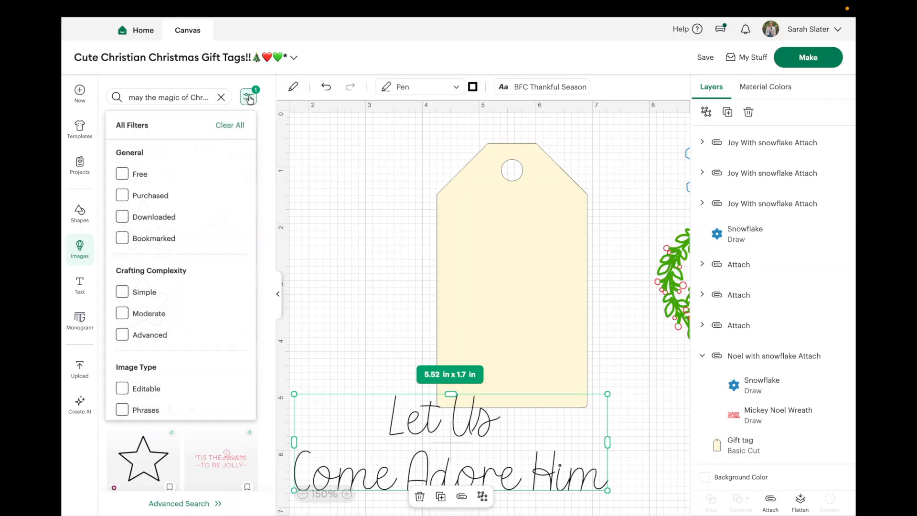
scroll(143, 276, "down", 5)
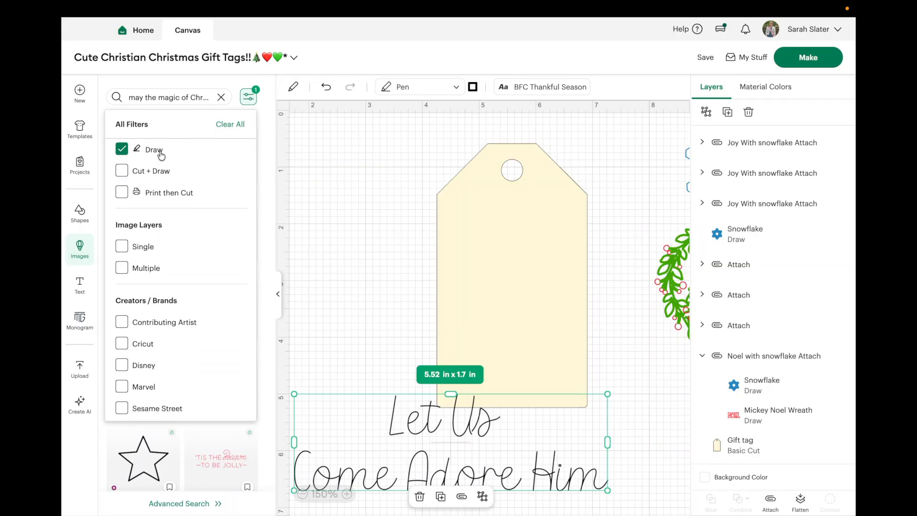
left_click(143, 148)
scroll(153, 191, "up", 5)
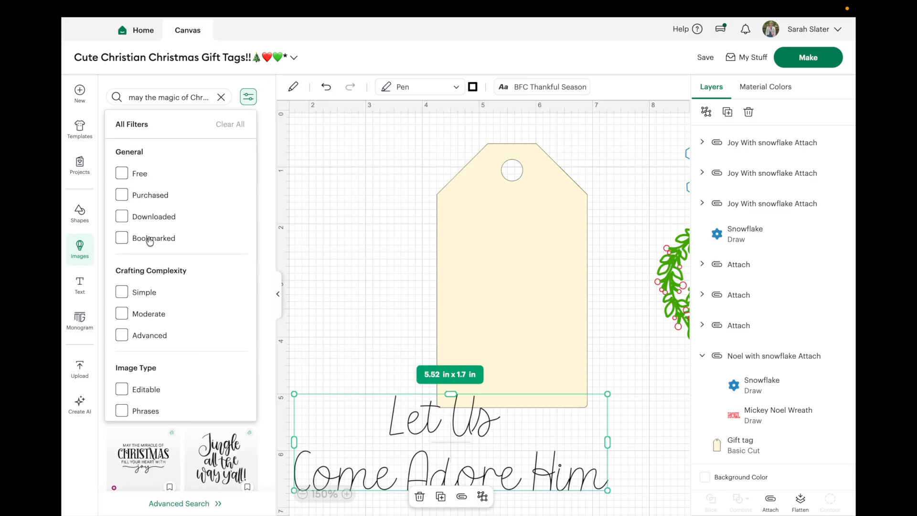
left_click(221, 97)
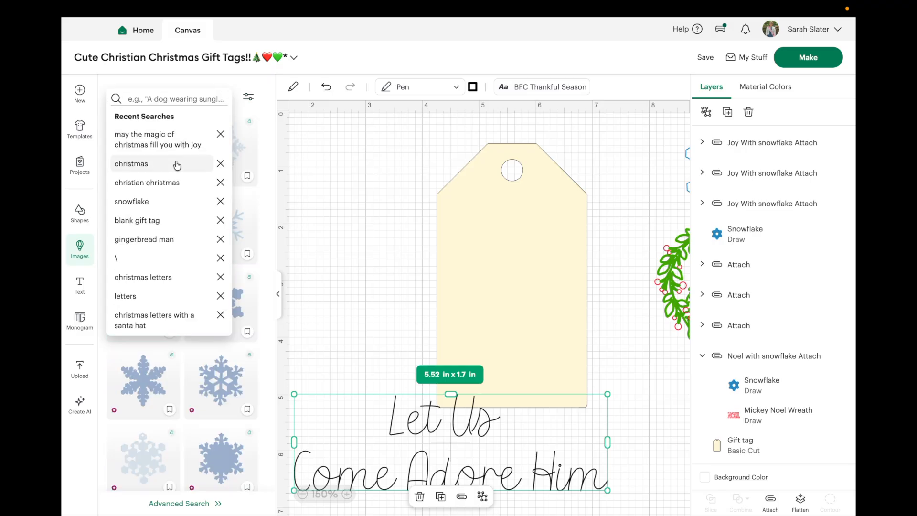
left_click(178, 162)
left_click(248, 97)
left_click(146, 239)
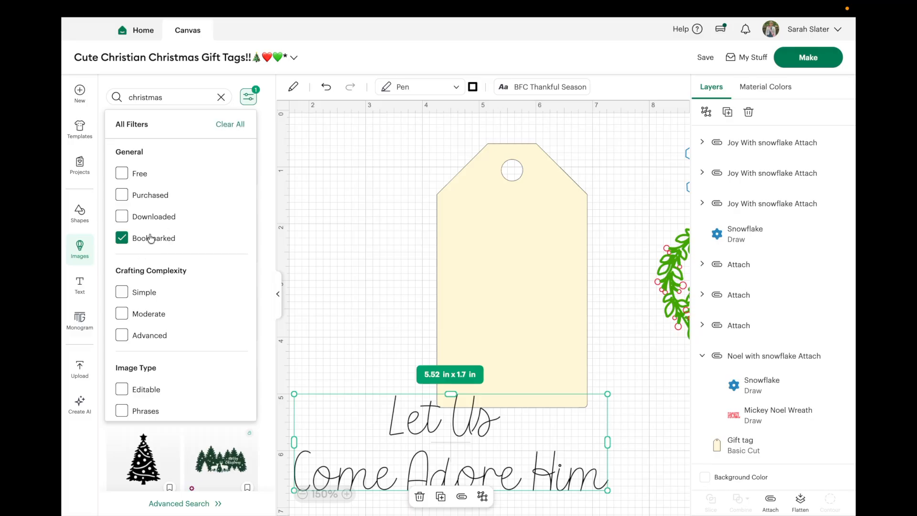
left_click(251, 86)
Step: Browse the bookmarked Christmas images for a design suited to the gift tag
scroll(204, 290, "down", 5)
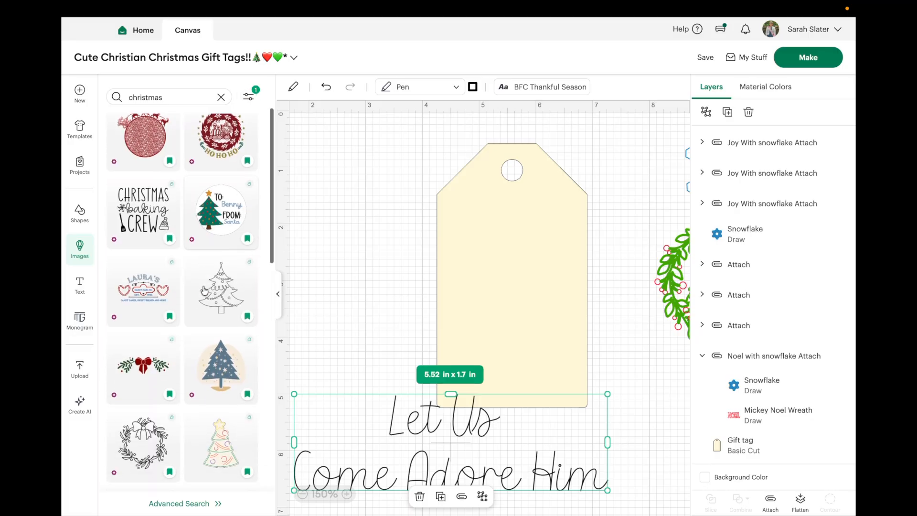
scroll(204, 290, "down", 6)
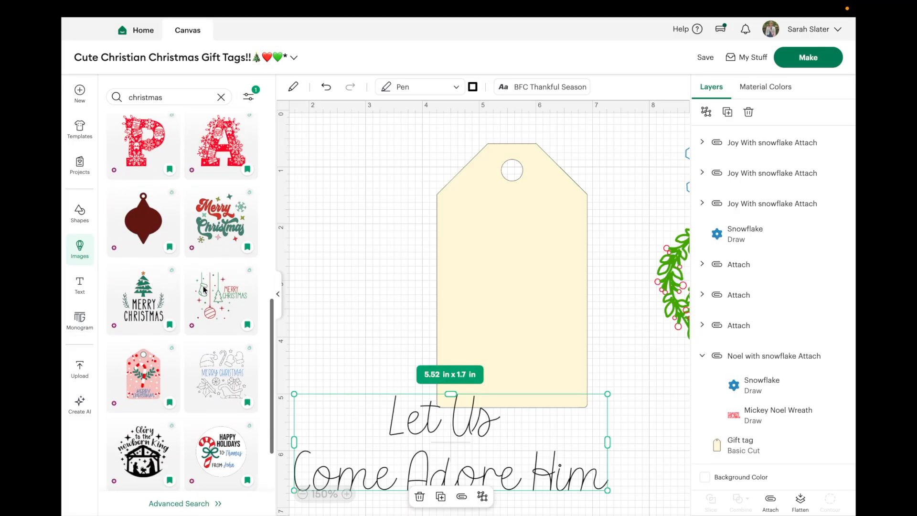
scroll(204, 290, "down", 3)
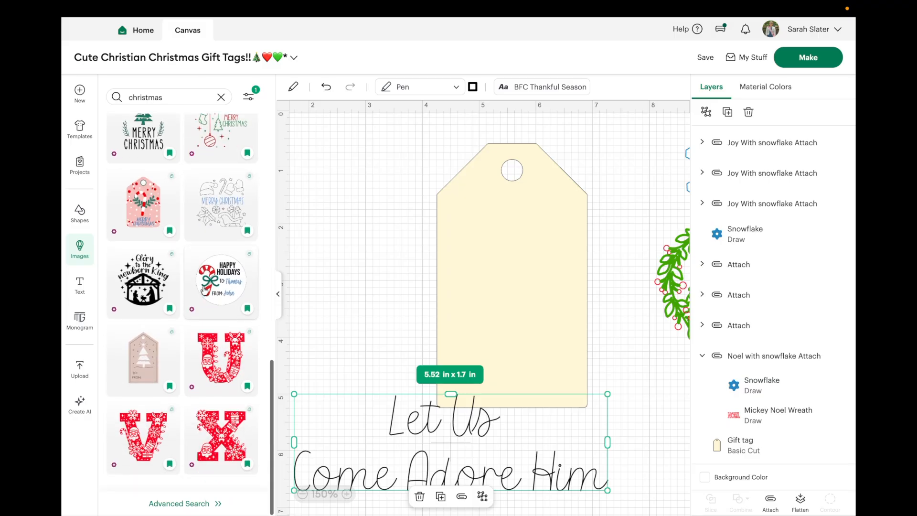
scroll(205, 290, "up", 8)
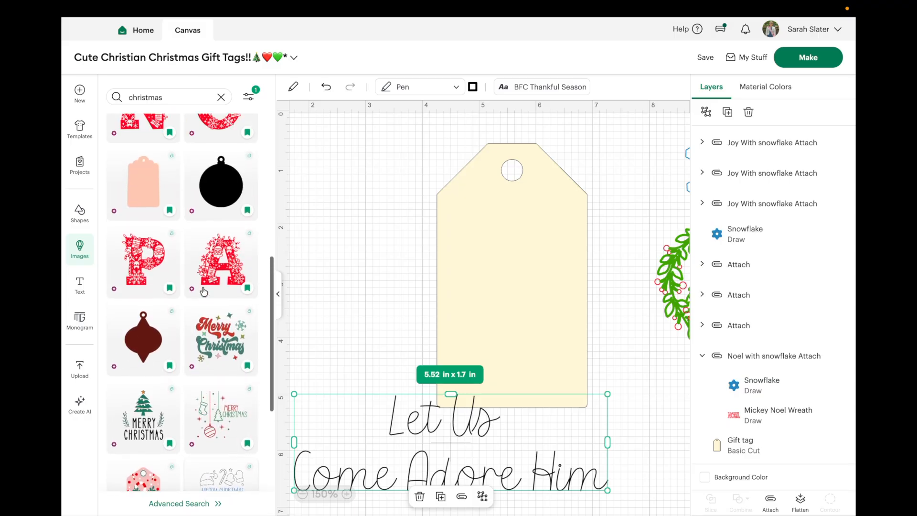
scroll(205, 290, "up", 7)
scroll(204, 291, "up", 4)
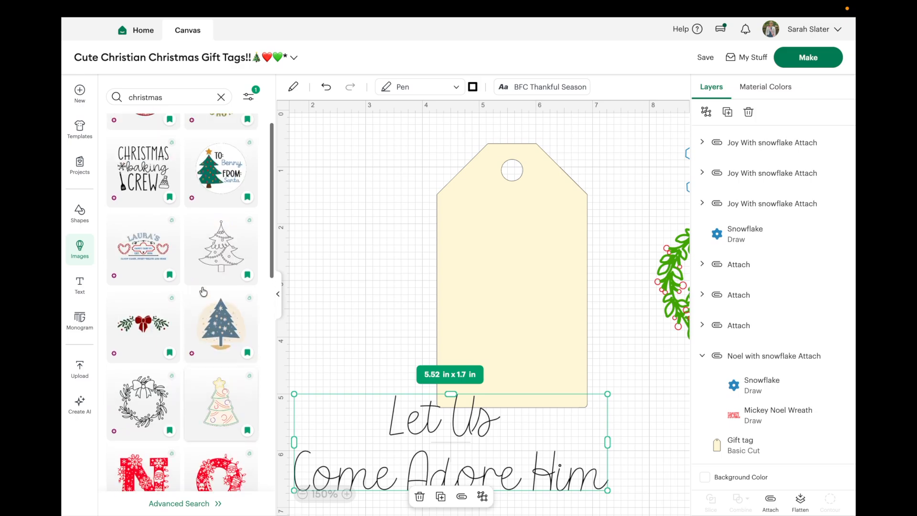
scroll(203, 291, "up", 4)
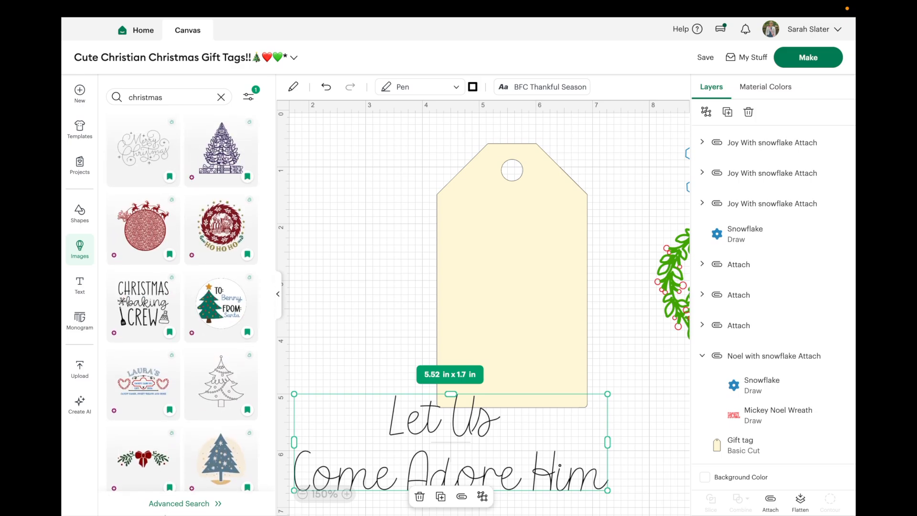
Step: Look through the bookmarked Christmas images in the advanced search view and return to the canvas
left_click(194, 503)
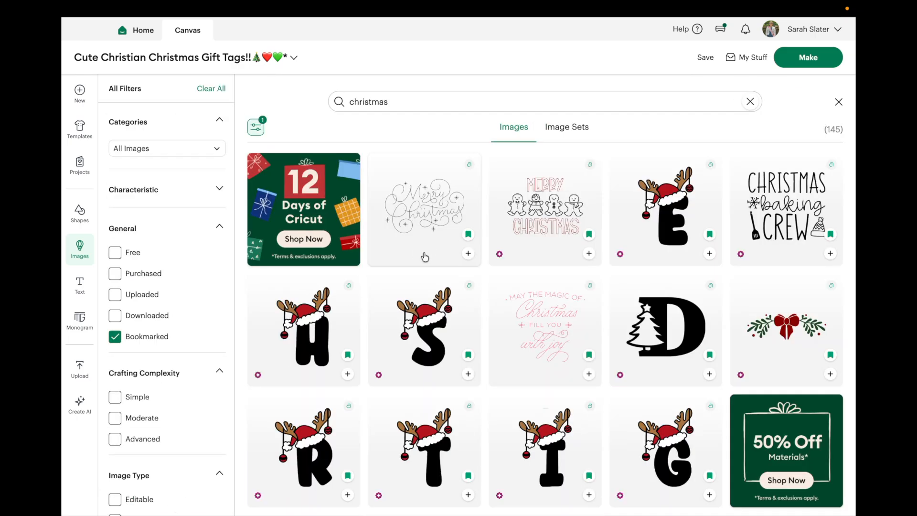
scroll(424, 256, "down", 5)
scroll(424, 256, "down", 12)
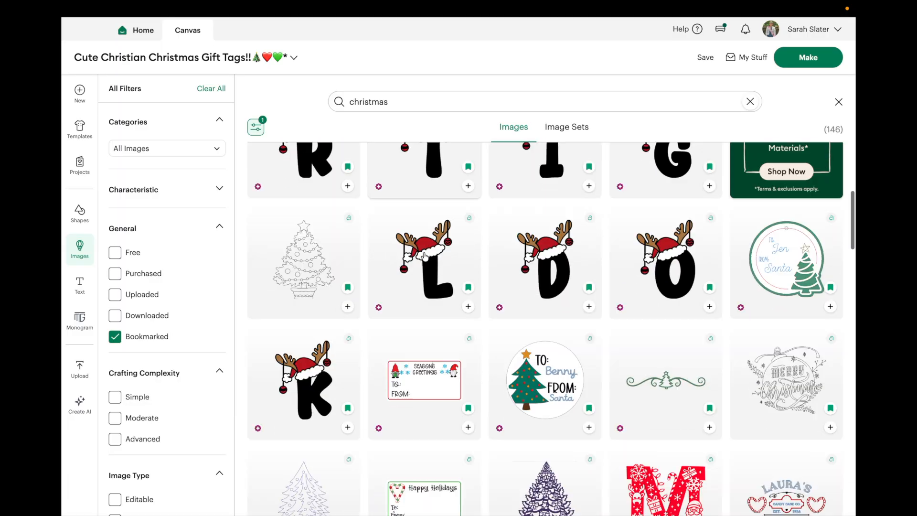
scroll(423, 257, "down", 14)
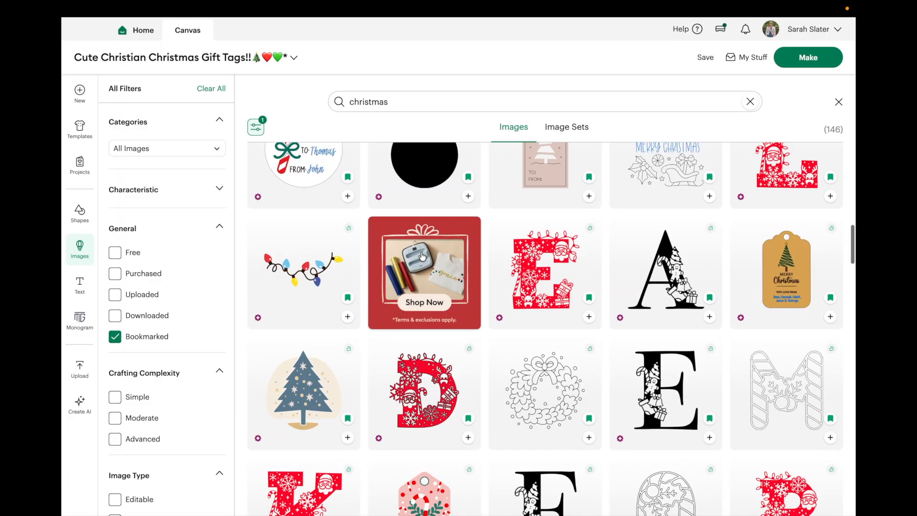
scroll(422, 256, "down", 15)
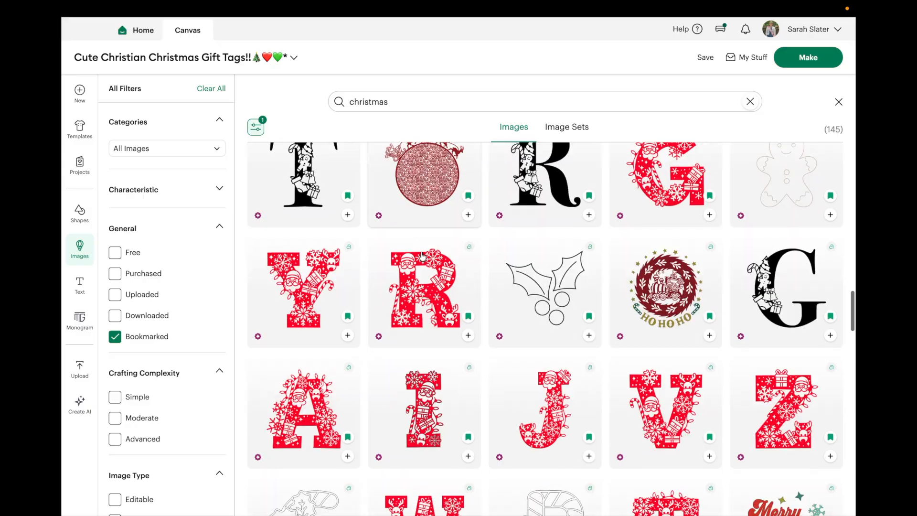
scroll(422, 256, "down", 12)
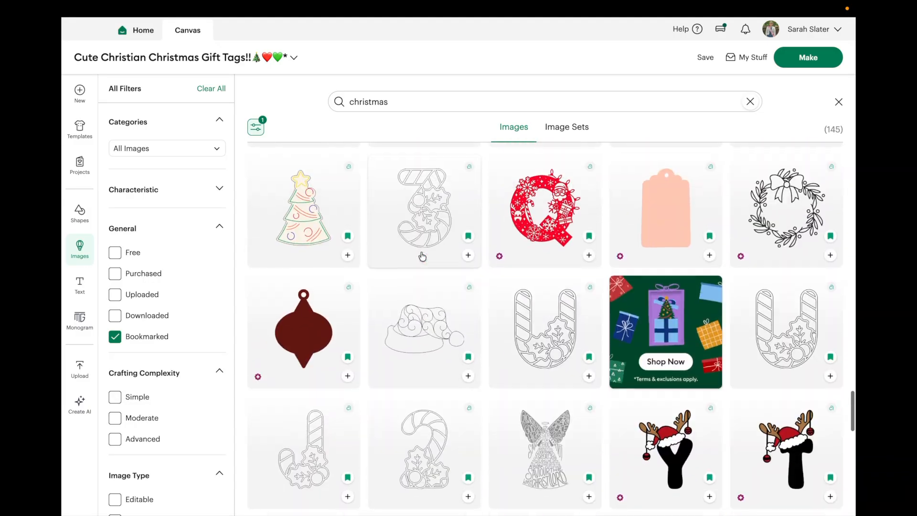
scroll(422, 256, "down", 13)
scroll(422, 255, "down", 5)
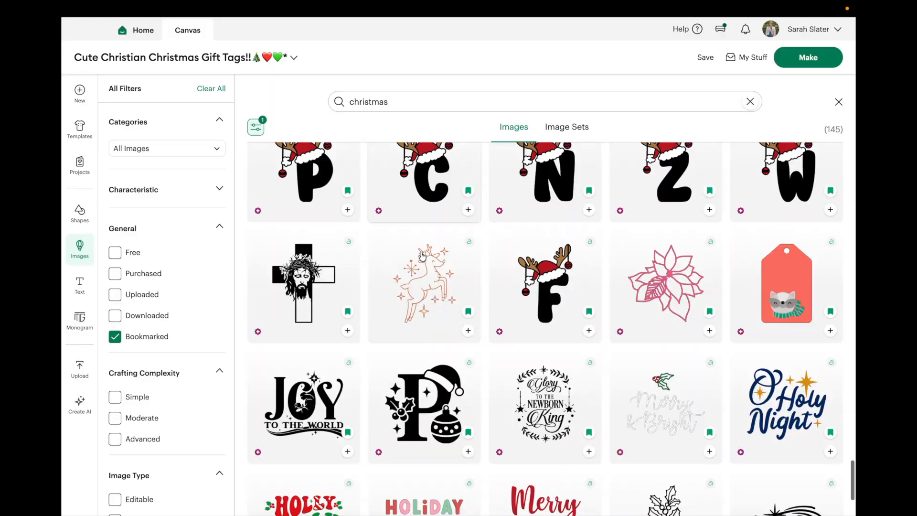
scroll(422, 255, "down", 3)
scroll(420, 253, "down", 2)
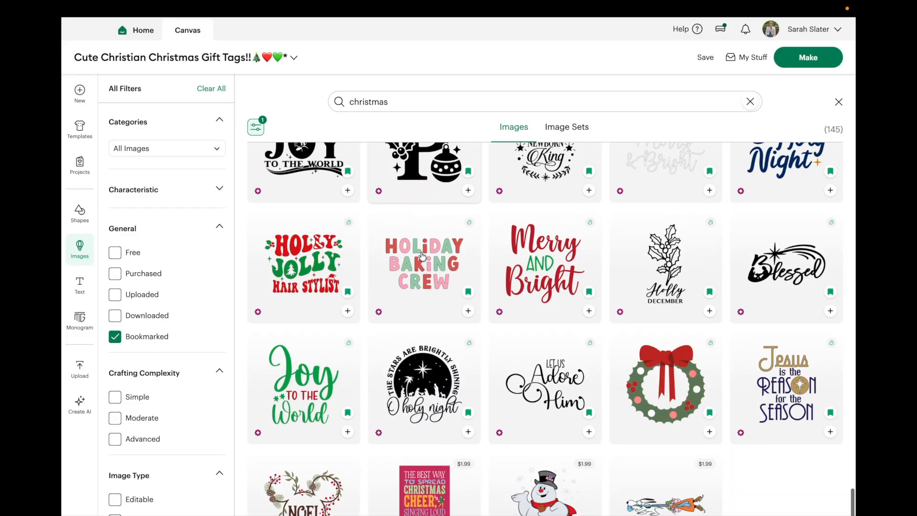
scroll(422, 256, "up", 20)
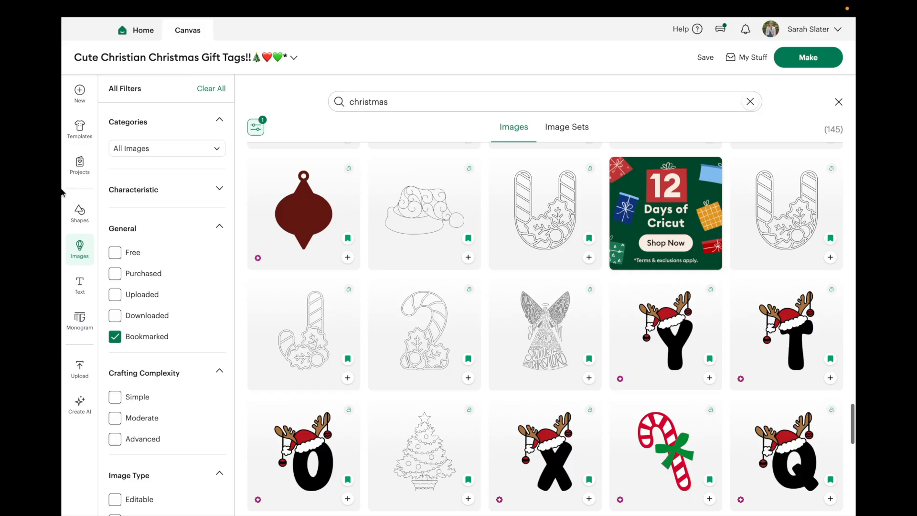
left_click(81, 249)
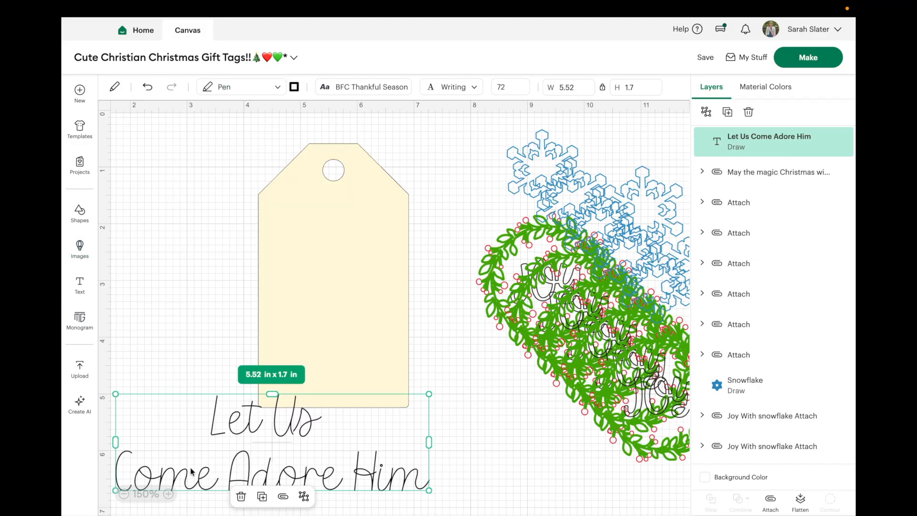
Step: Remove the word "Come" from the lettering so it reads "Let Us Adore Him"
double_click(213, 474)
left_click(223, 473)
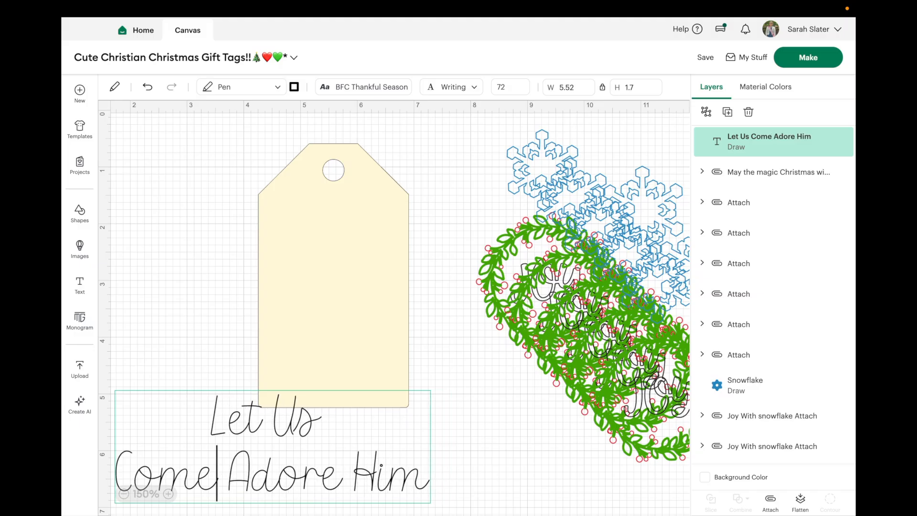
key("BackSpace")
key("BackSpace")
key("BackSpace")
key("BackSpace")
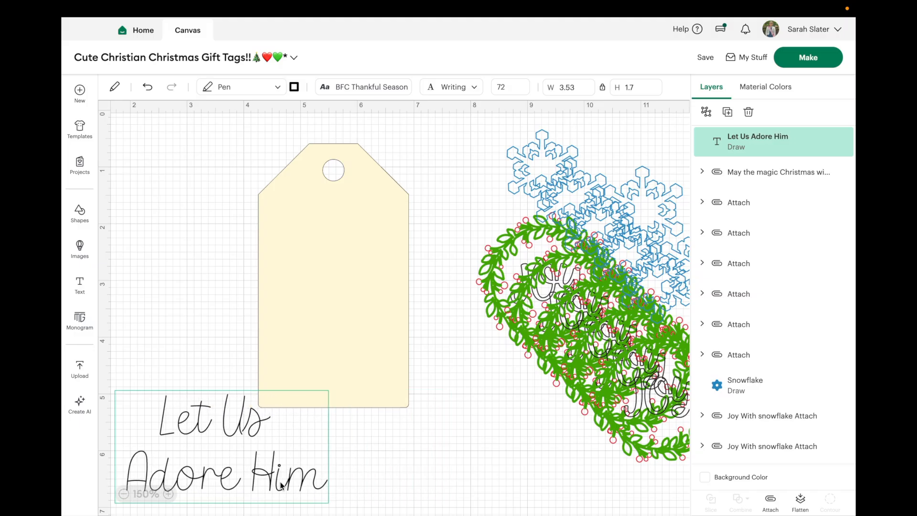
Step: Move the "Let Us Adore Him" lettering onto the lower part of the gift tag and shrink it to about 2.44 x 1.18 in
left_click(387, 471)
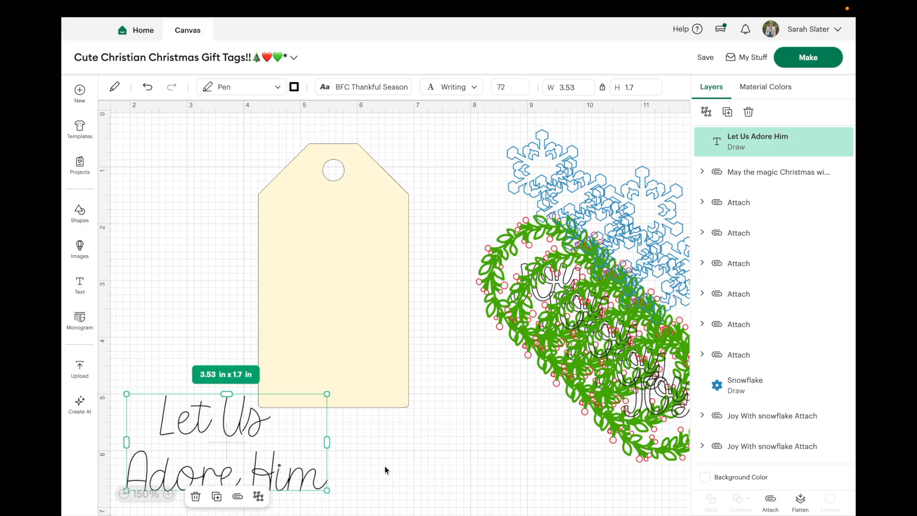
left_click_drag(257, 447, 361, 337)
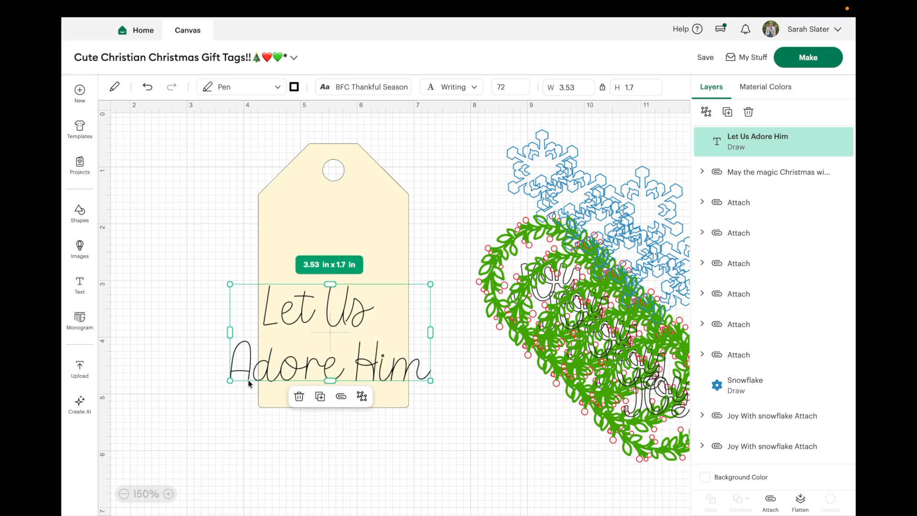
left_click_drag(228, 381, 277, 358)
left_click_drag(323, 340, 304, 339)
left_click_drag(413, 358, 412, 358)
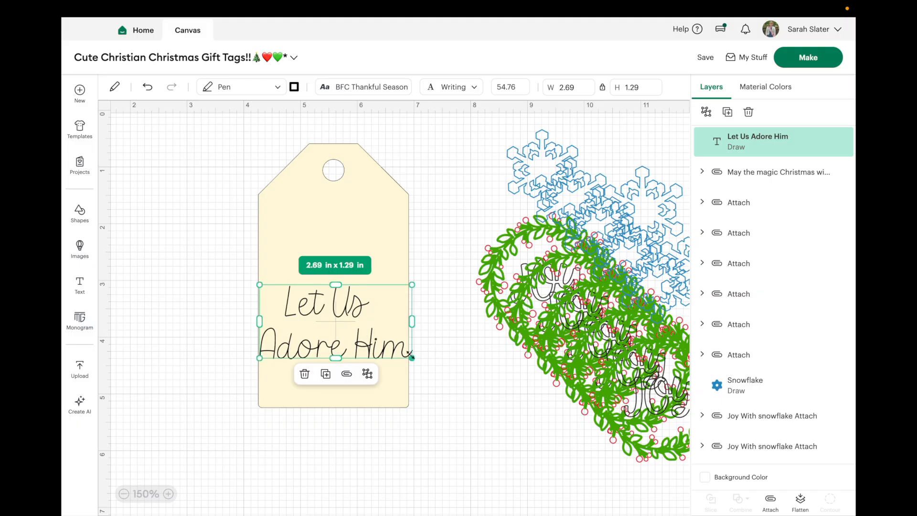
left_click_drag(412, 357, 407, 356)
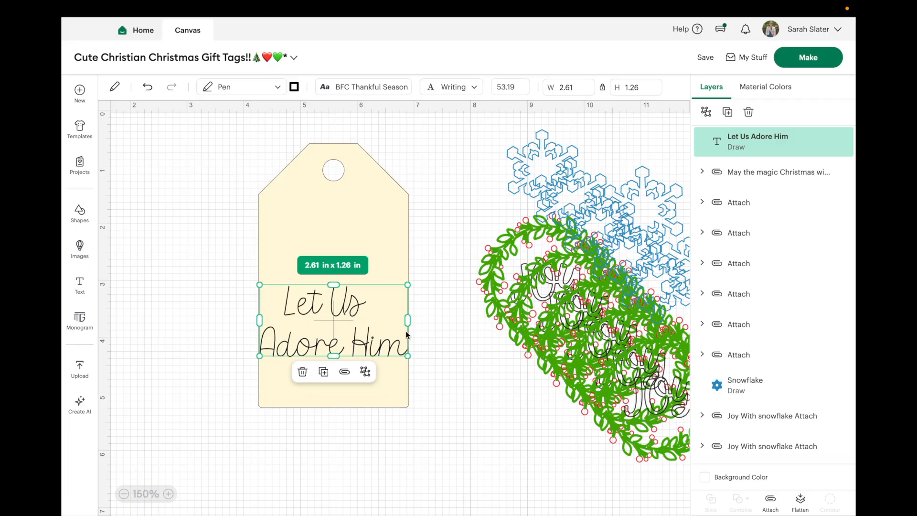
left_click_drag(411, 284, 401, 289)
left_click_drag(356, 313, 365, 315)
Step: Bring the loose snowflake from the overlapping designs onto the gift tag above the lettering
left_click_drag(538, 156, 795, 193)
left_click(764, 300)
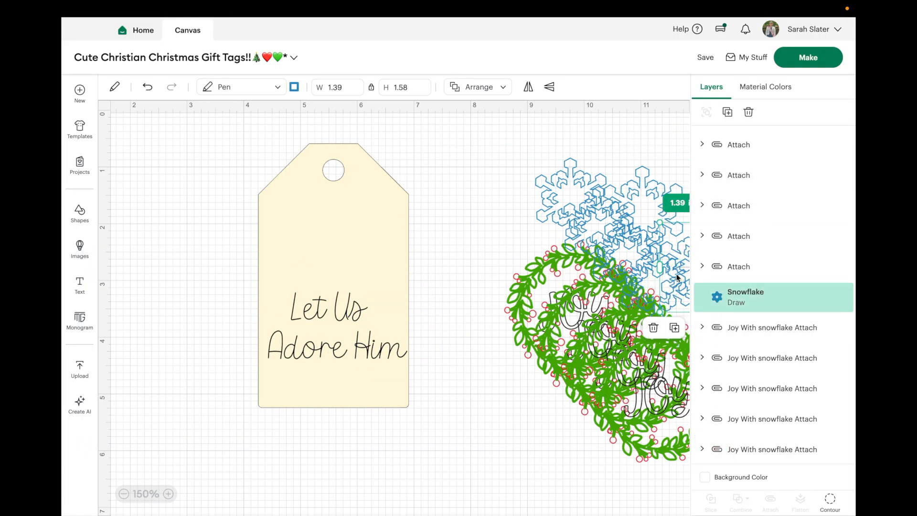
left_click_drag(684, 247, 301, 211)
Step: Delete the spare Snowflake layer and centre the remaining snowflake beneath the gift tag's hole
scroll(774, 310, "down", 5)
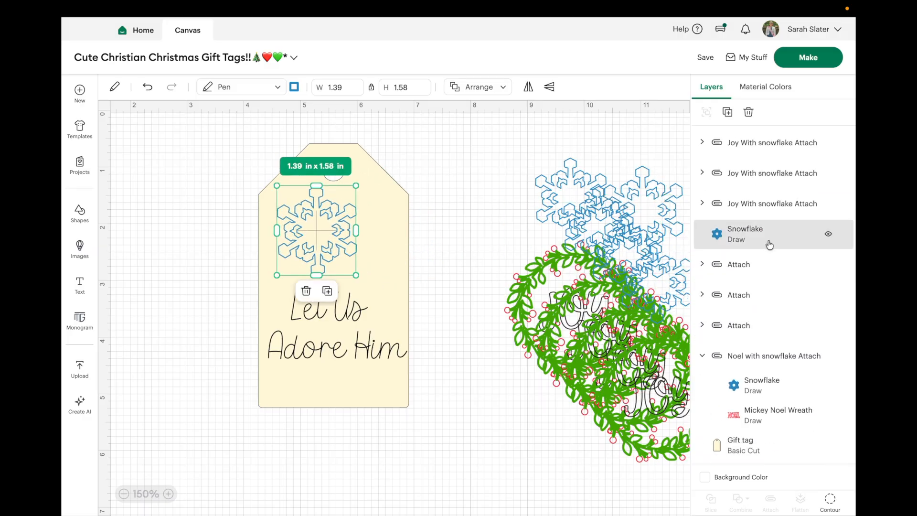
left_click(788, 234)
left_click(746, 113)
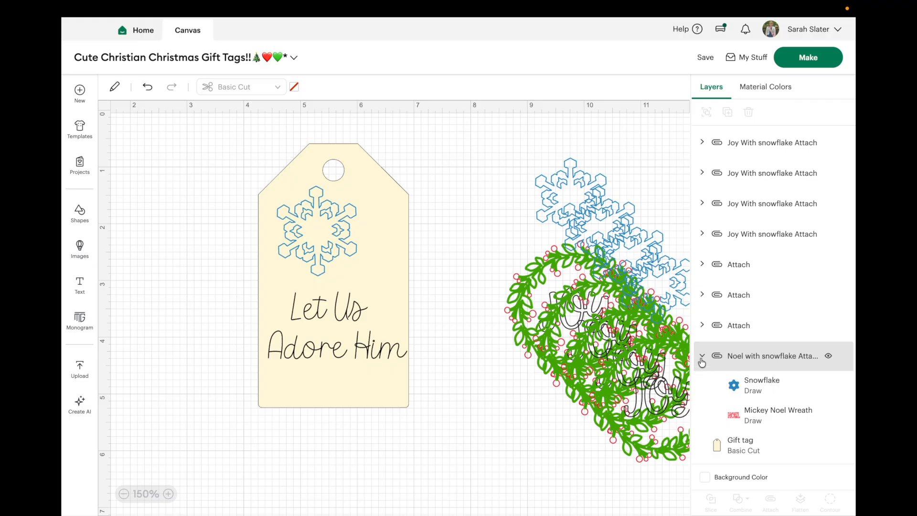
left_click(701, 357)
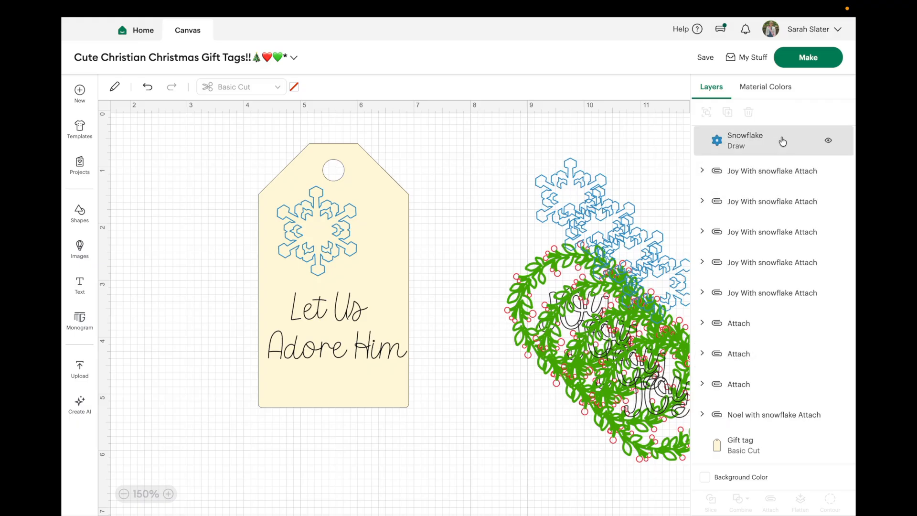
left_click(783, 142)
left_click_drag(316, 269, 335, 271)
Step: Wrap "Let Us Adore Him" onto three lines below the snowflake and enlarge the text to about 2.56 x 2.18 in
left_click(315, 353)
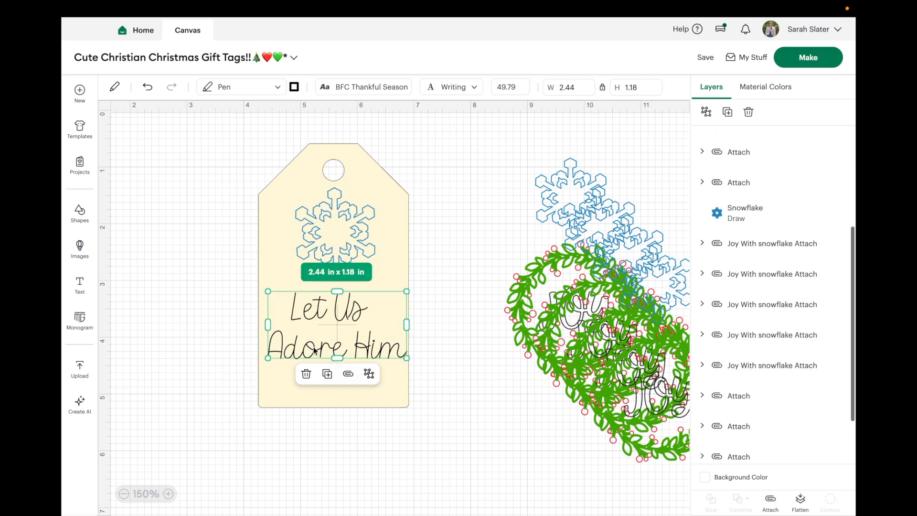
mouse_move(407, 324)
left_mouse_down()
mouse_move(415, 325)
mouse_move(394, 323)
mouse_move(418, 326)
mouse_move(392, 324)
left_mouse_up()
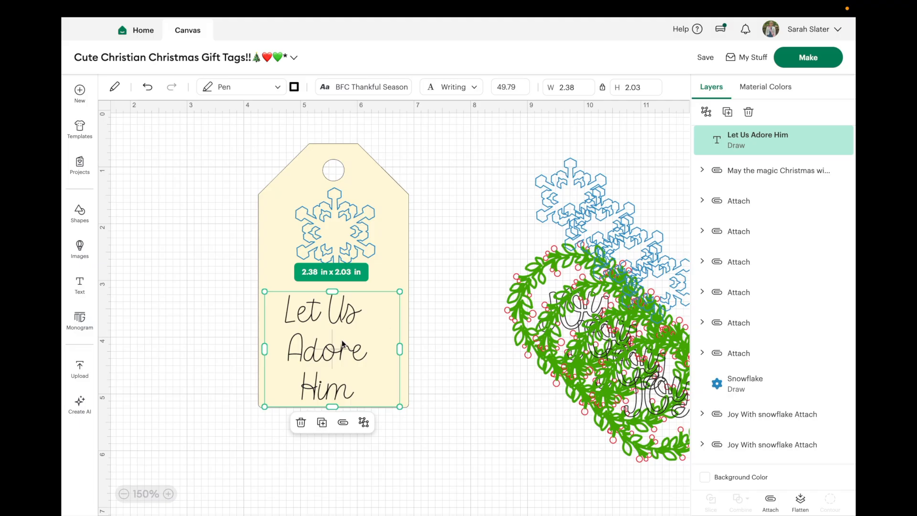
left_click_drag(334, 351, 342, 339)
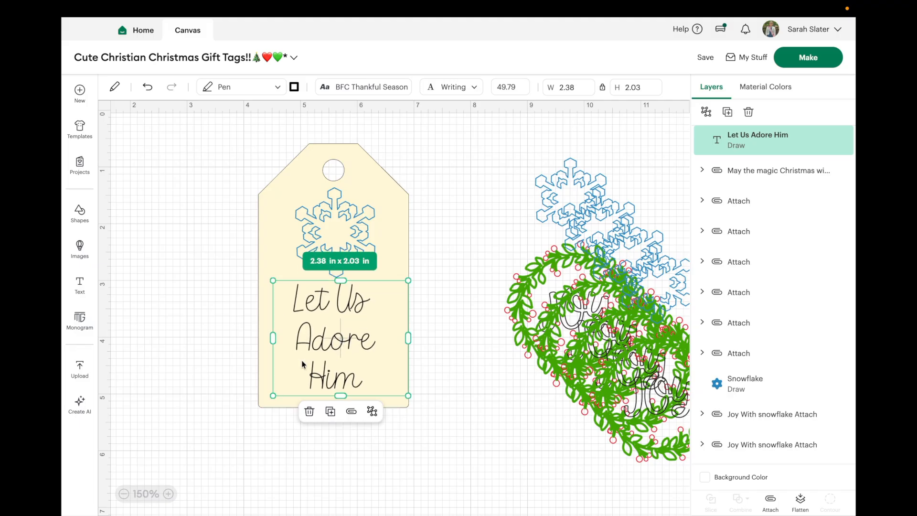
left_click_drag(274, 395, 263, 404)
left_click_drag(331, 347, 335, 346)
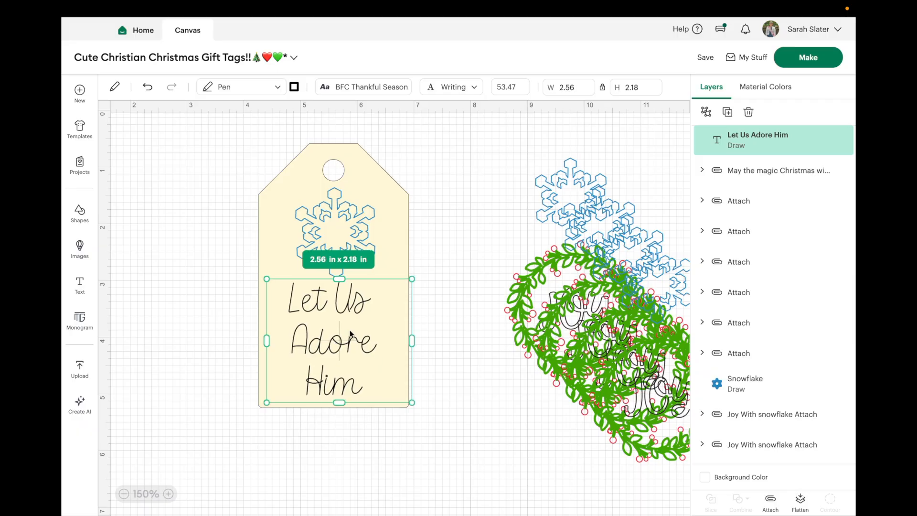
left_click(471, 229)
Step: Try aligning the lettering to the centre of the gift tag, and undo the alignment
left_click(325, 239)
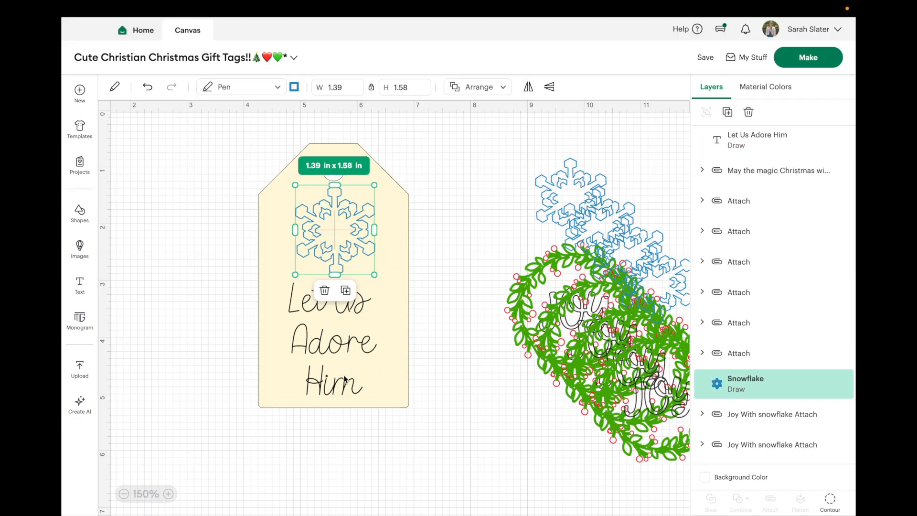
left_click(346, 355, "shift")
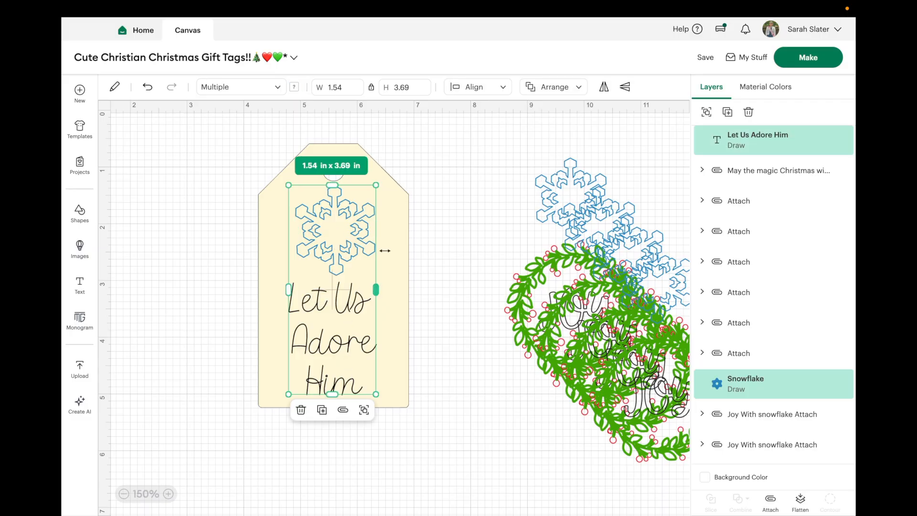
left_click(385, 250)
left_click(372, 271)
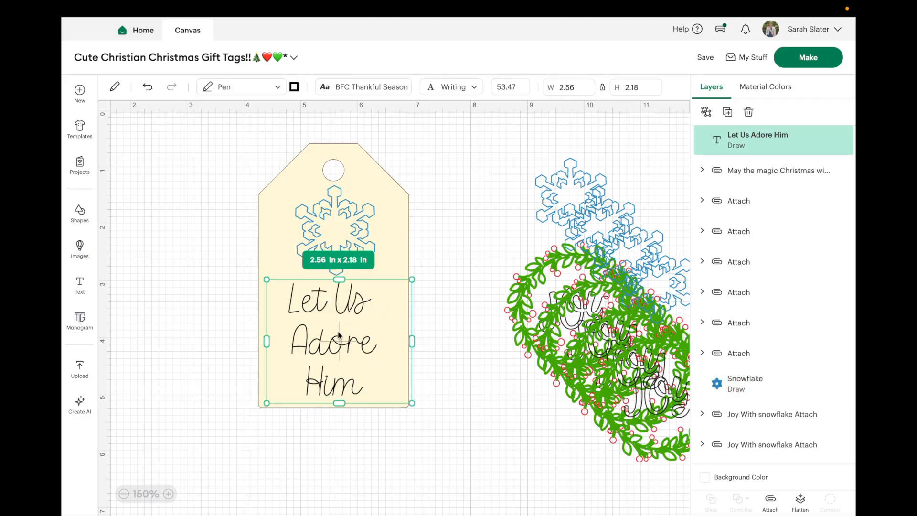
left_click(378, 210, "shift")
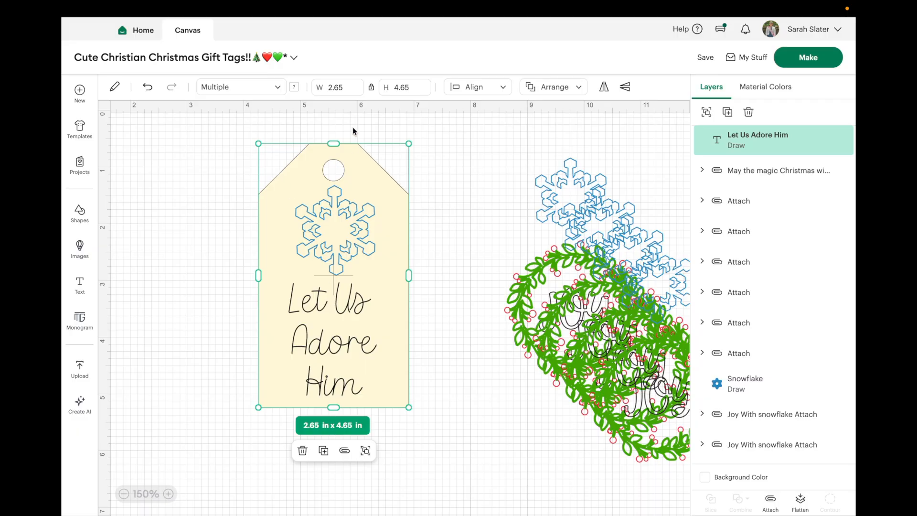
left_click(494, 89)
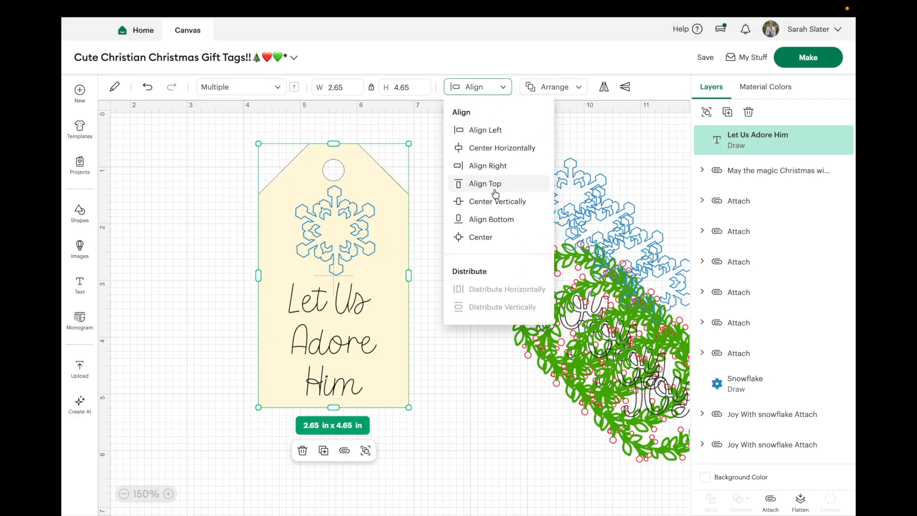
left_click(483, 236)
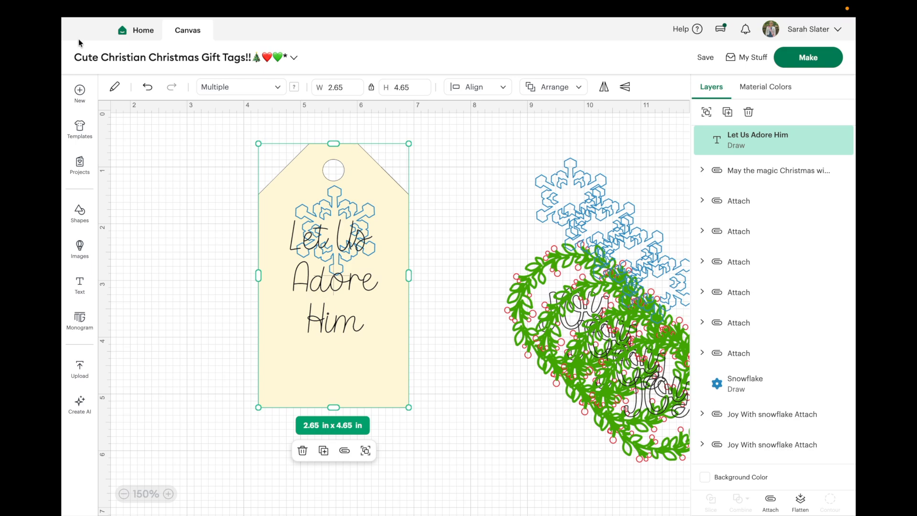
left_click(148, 90)
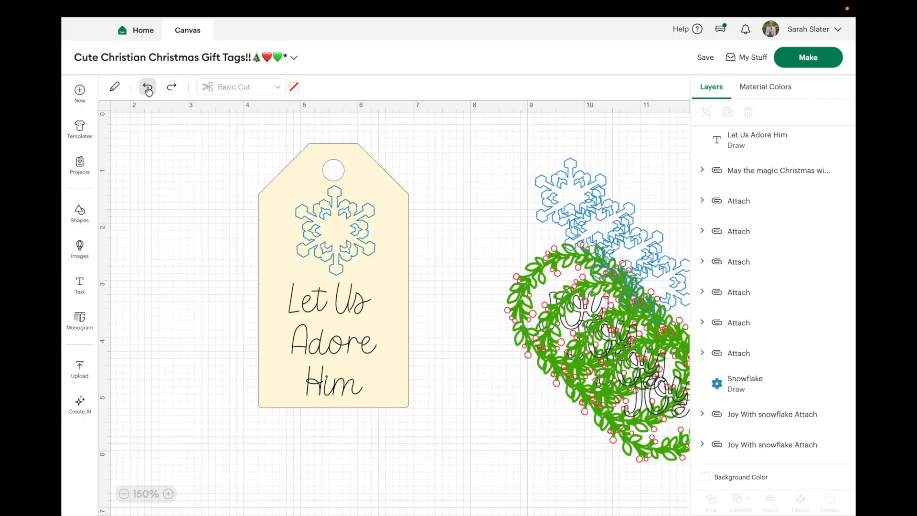
Step: Enlarge the three-line lettering to about 2.73 x 2.32 in and shift it slightly up on the tag
left_click(327, 371)
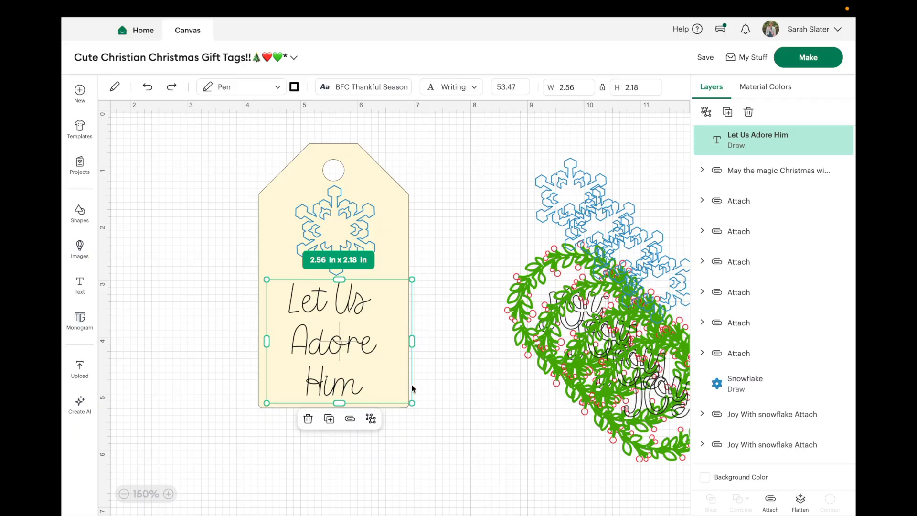
left_click_drag(409, 404, 417, 401)
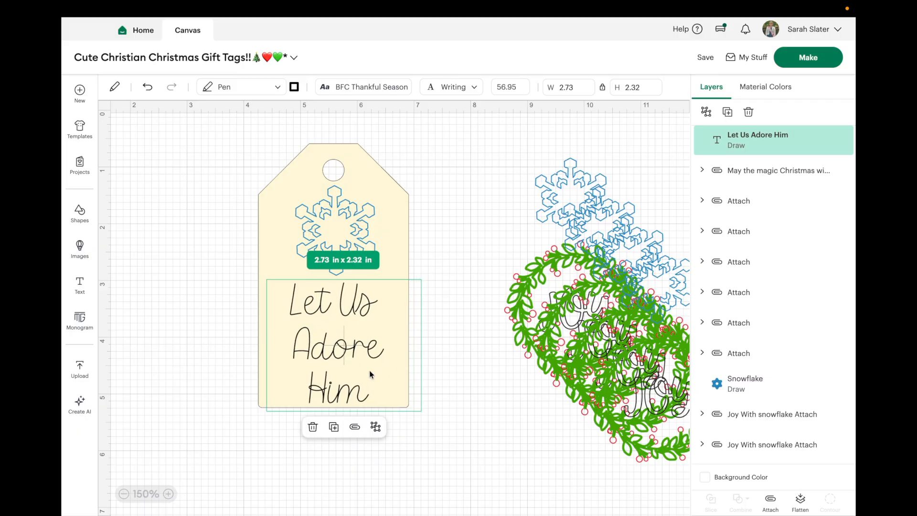
left_click_drag(373, 380, 370, 369)
left_click(452, 248)
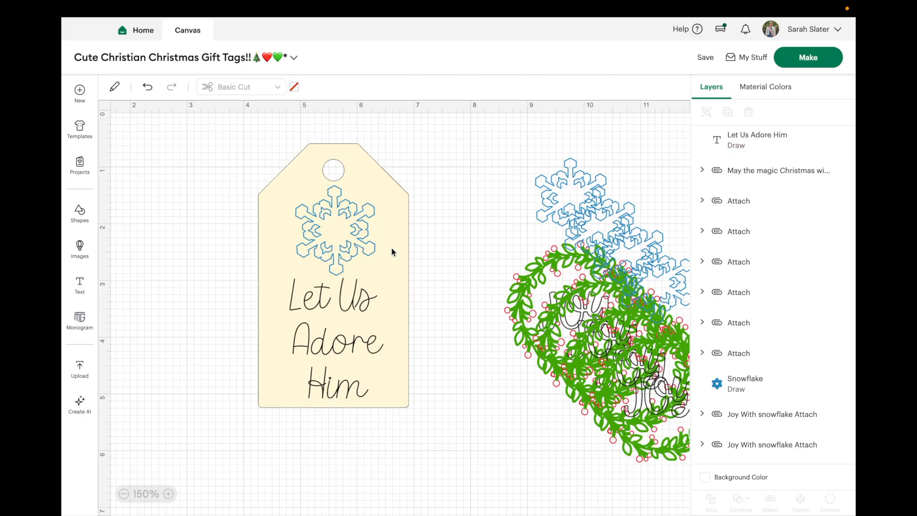
Step: Look through the pen types for the lettering and choose M - Marker (1mm)
left_click(354, 340)
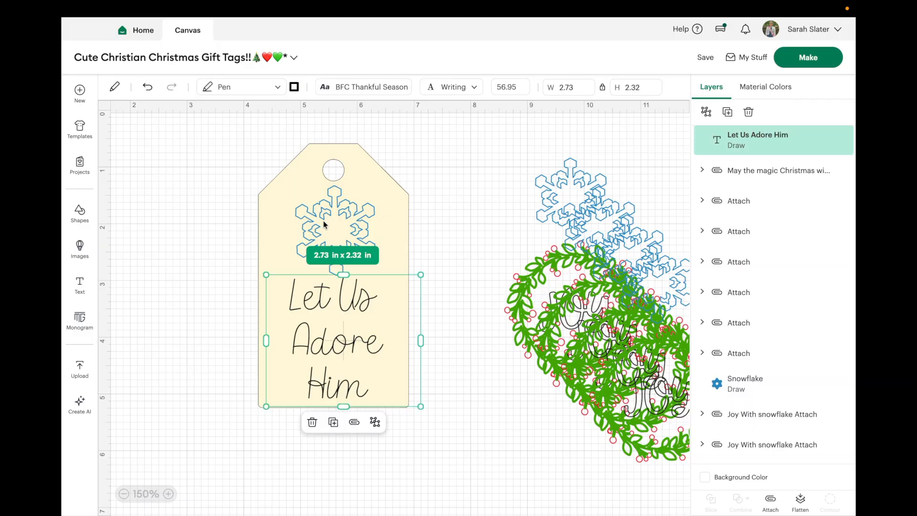
left_click(294, 87)
scroll(420, 230, "down", 15)
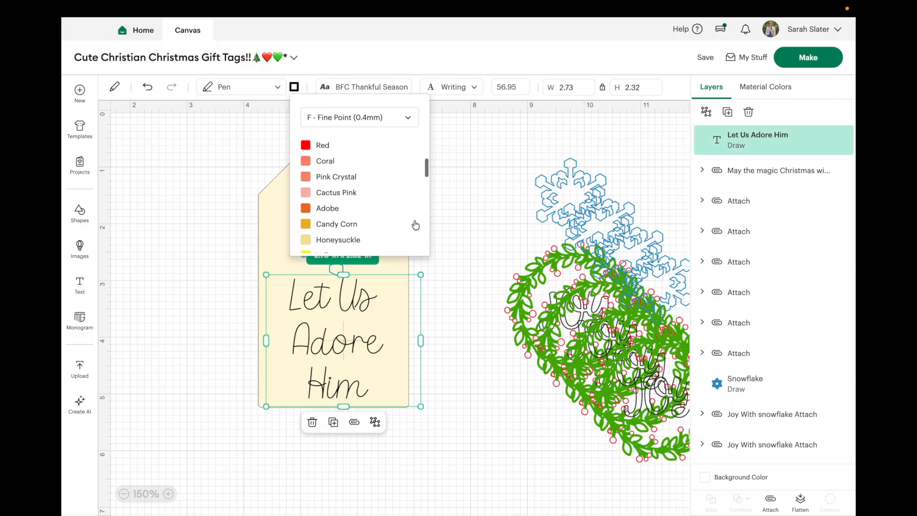
scroll(415, 225, "down", 2)
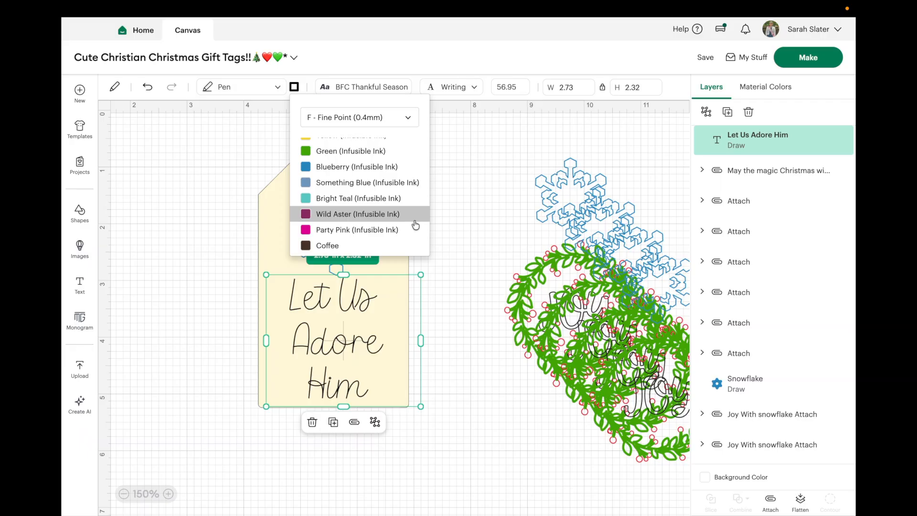
scroll(416, 225, "up", 4)
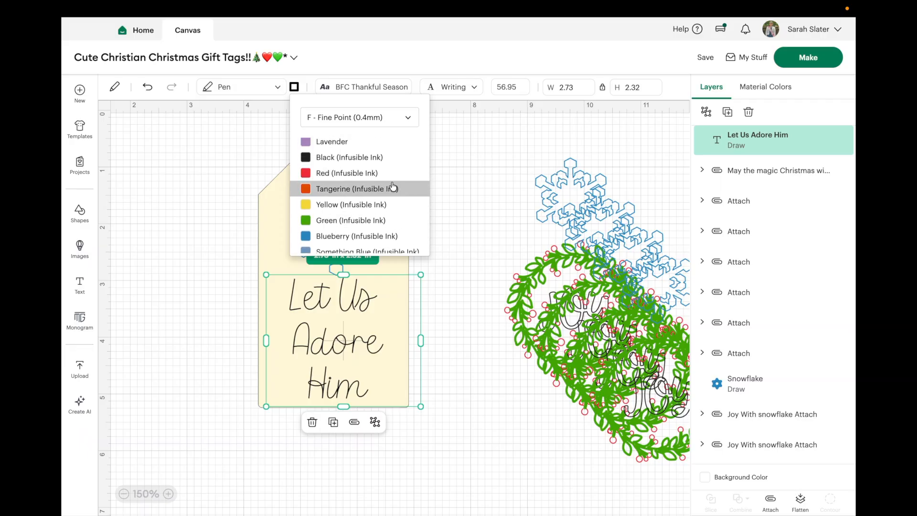
left_click(403, 117)
left_click(381, 197)
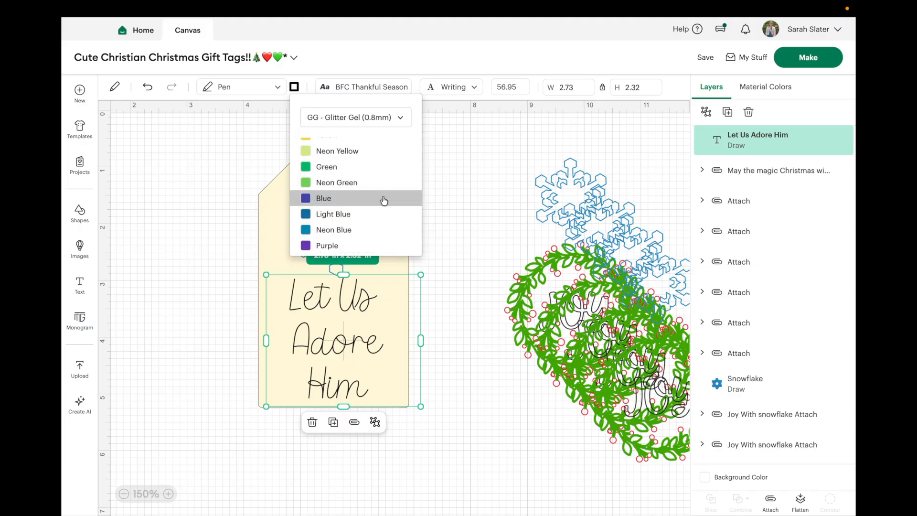
left_click(382, 120)
left_click(375, 213)
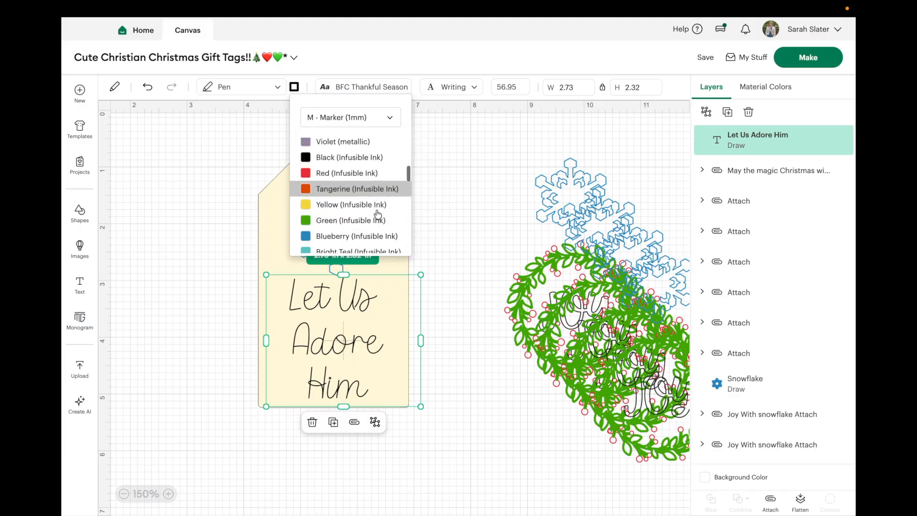
Step: Set the lettering's marker colour to Green (Infusible Ink)
scroll(377, 214, "down", 3)
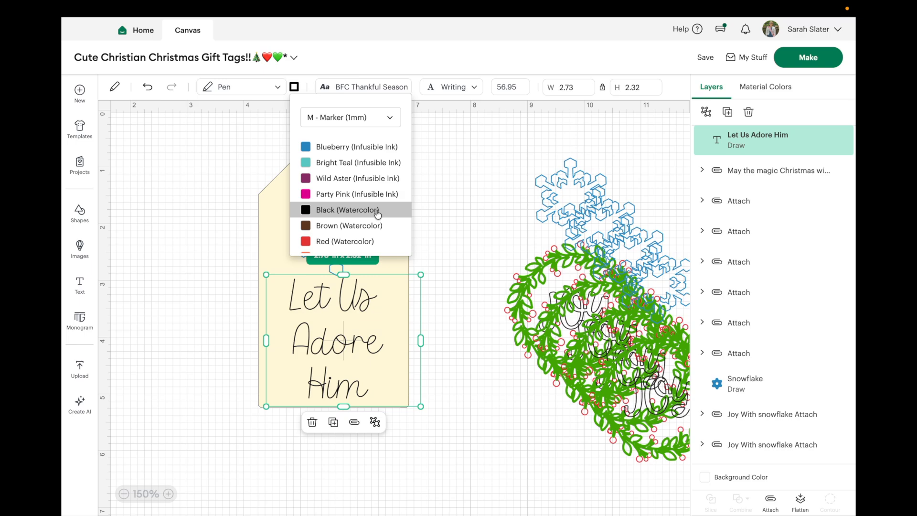
scroll(377, 214, "down", 3)
scroll(378, 213, "up", 4)
scroll(377, 213, "down", 4)
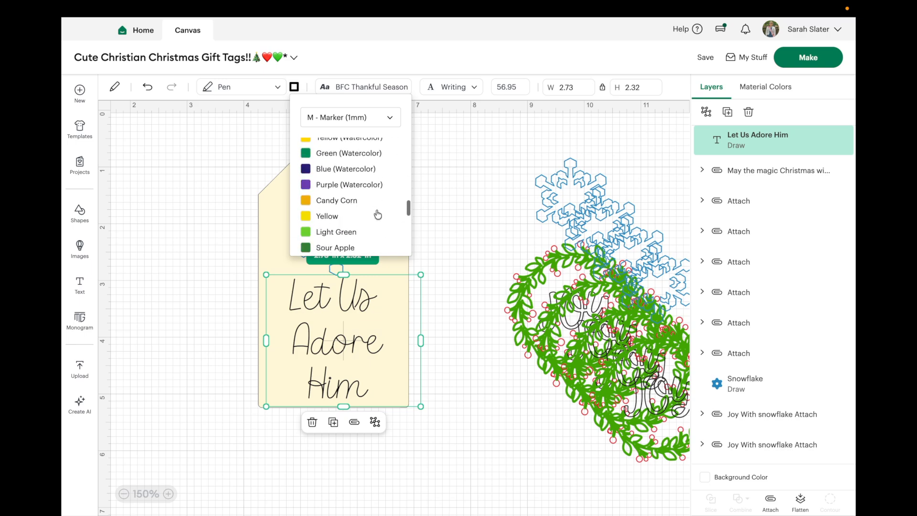
scroll(377, 214, "up", 3)
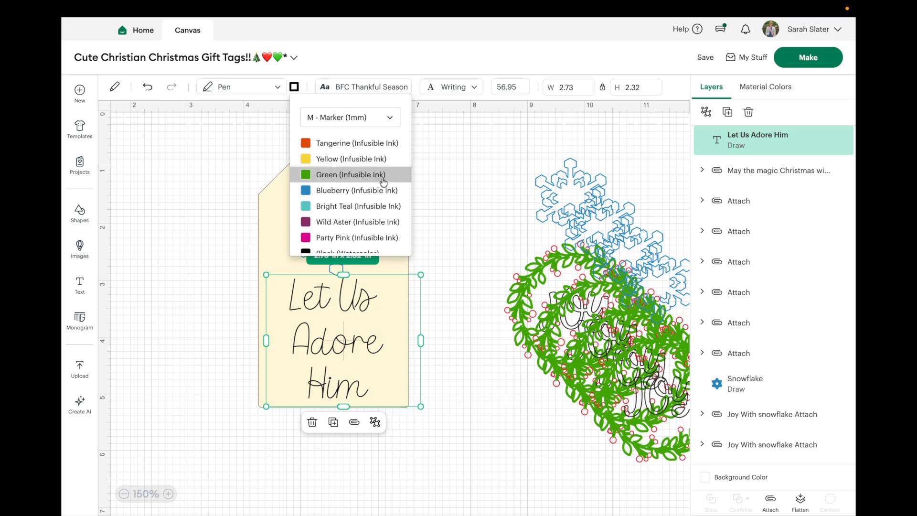
left_click(383, 178)
left_click(438, 214)
Step: Attach the snowflake and the "Let Us Adore Him" lettering together, and hide the Gift tag layer
left_click(358, 251)
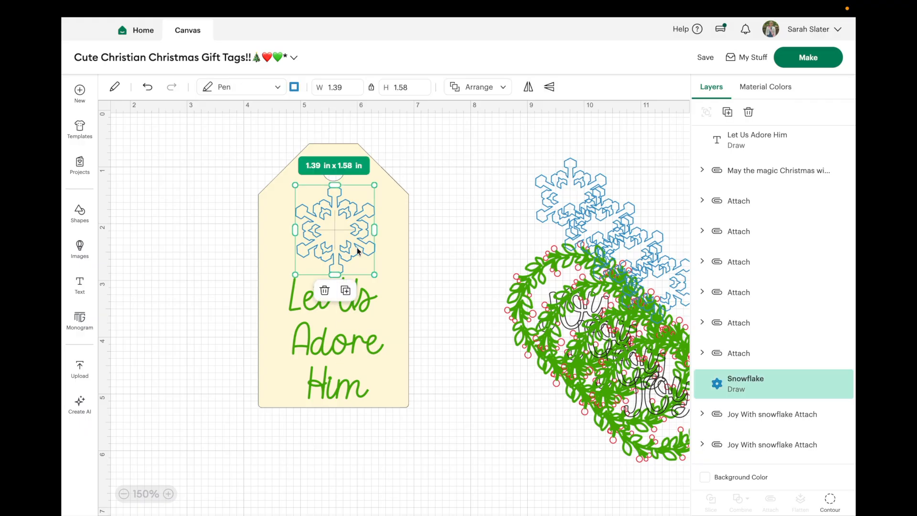
left_click(355, 352, "shift")
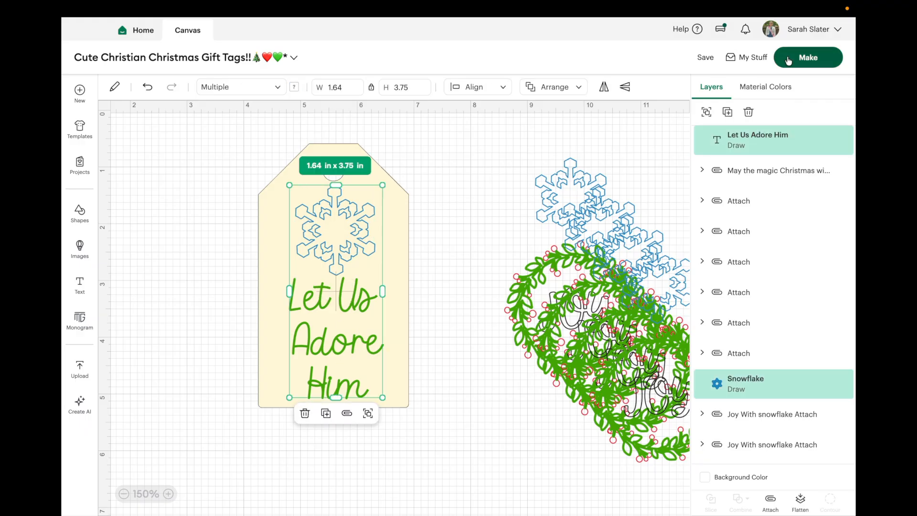
left_click(770, 499)
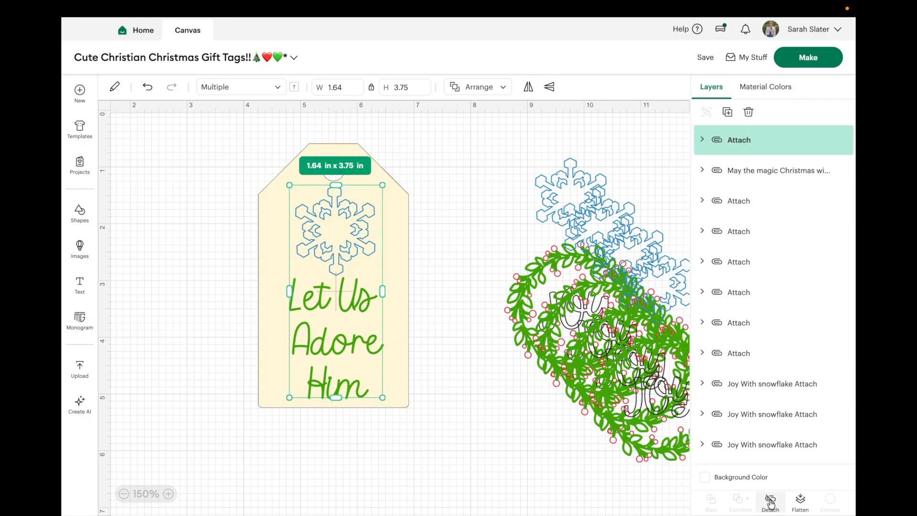
scroll(809, 433, "down", 5)
left_click(828, 445)
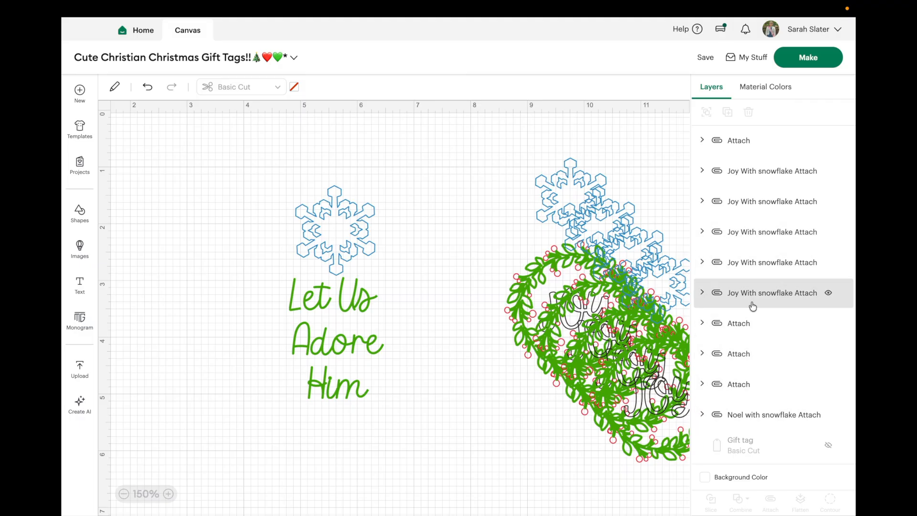
Step: Duplicate the attached snowflake and "Let Us Adore Him" set four times, making five sets in total
scroll(754, 268, "up", 5)
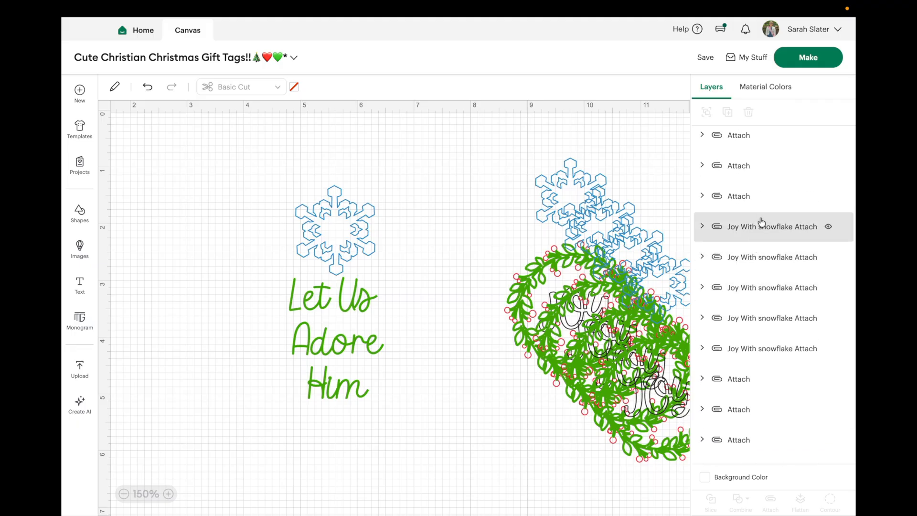
scroll(750, 239, "up", 2)
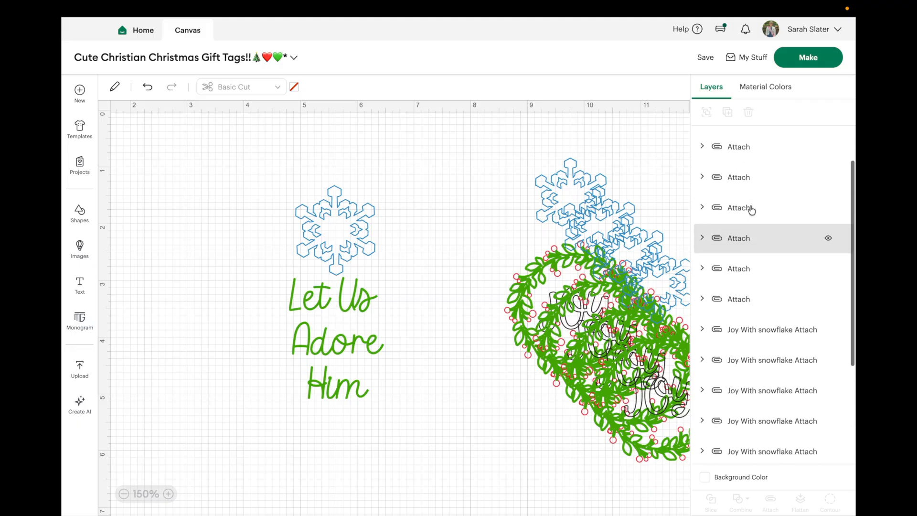
scroll(755, 155, "up", 2)
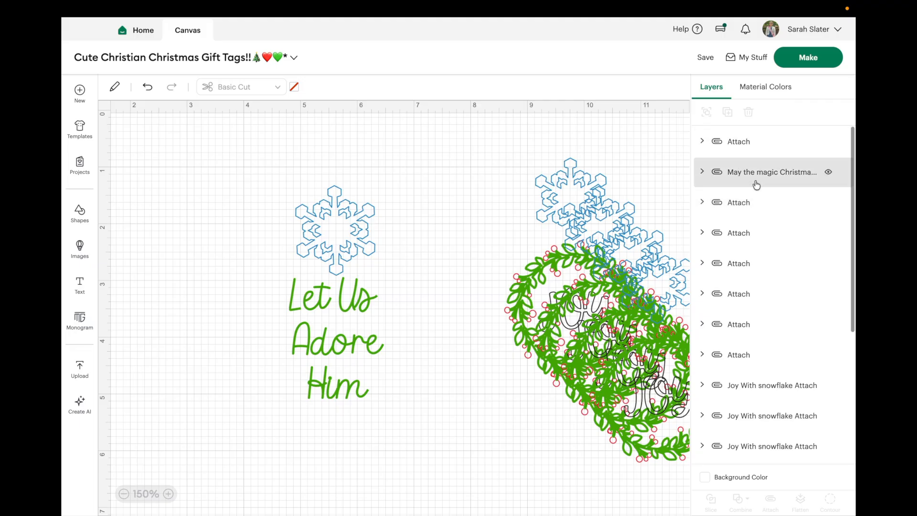
left_click(754, 142)
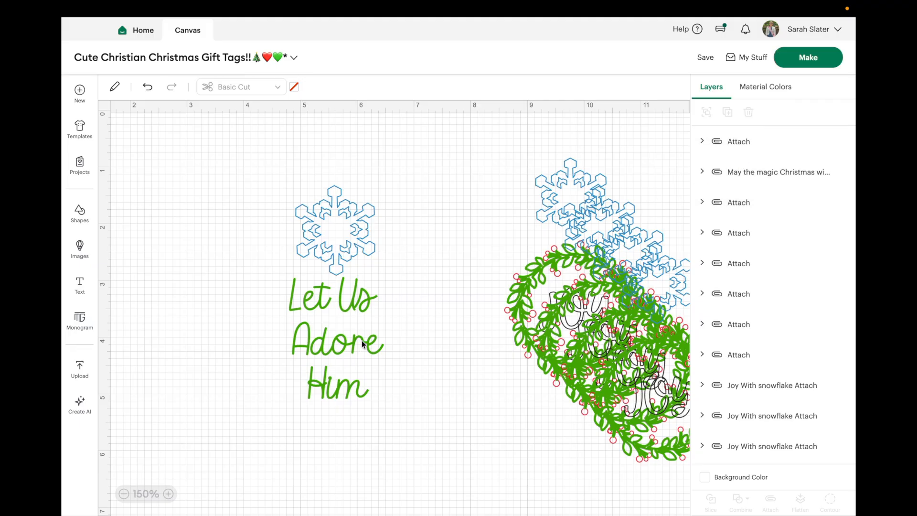
left_click(728, 113)
left_click(729, 113)
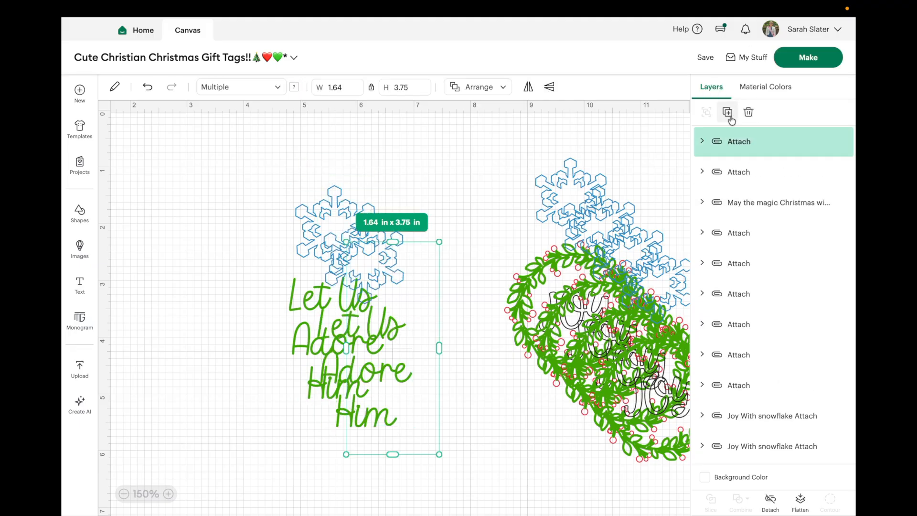
left_click(729, 113)
left_click(729, 113)
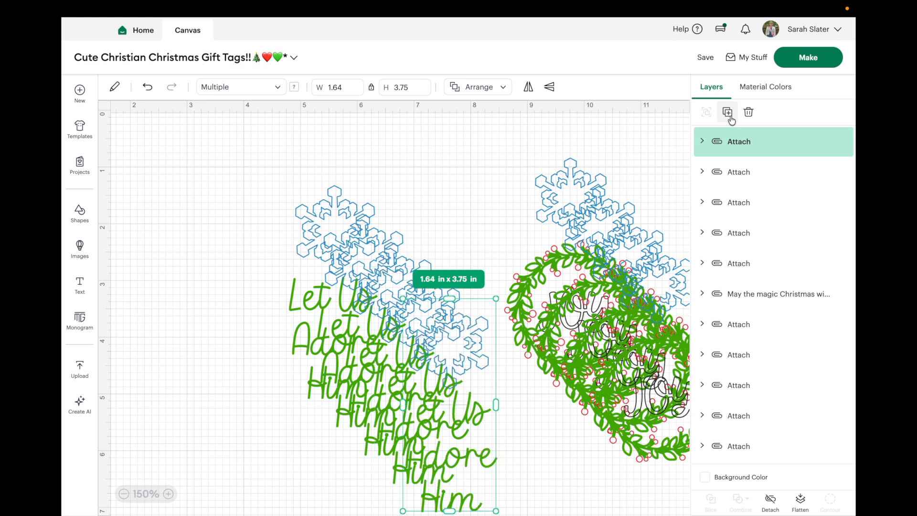
left_click(637, 164)
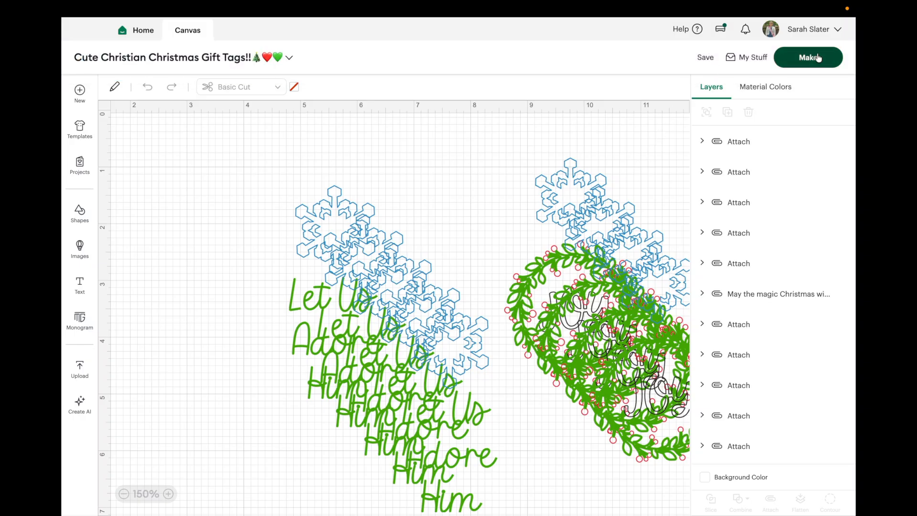
Step: Send the project to mat preparation with materials loaded On Mat, and set the material size to 8.5 in x 11 in
left_click(818, 57)
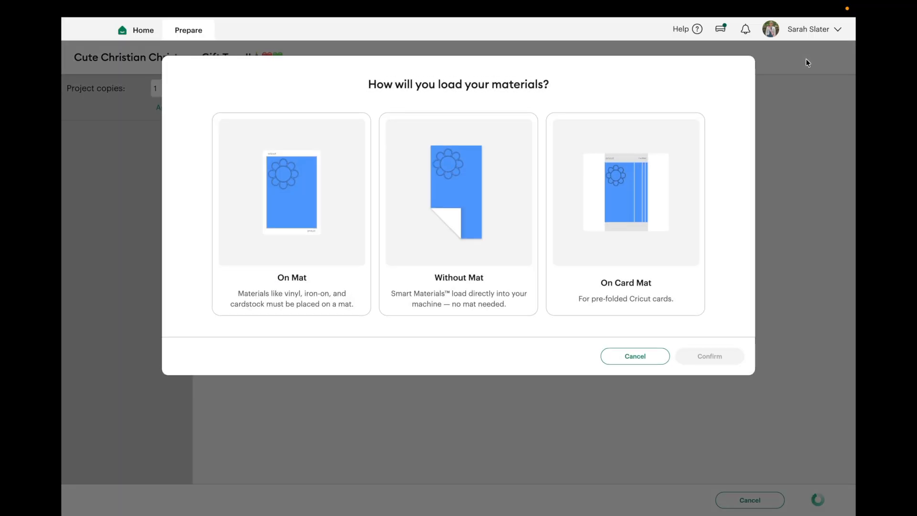
left_click(339, 244)
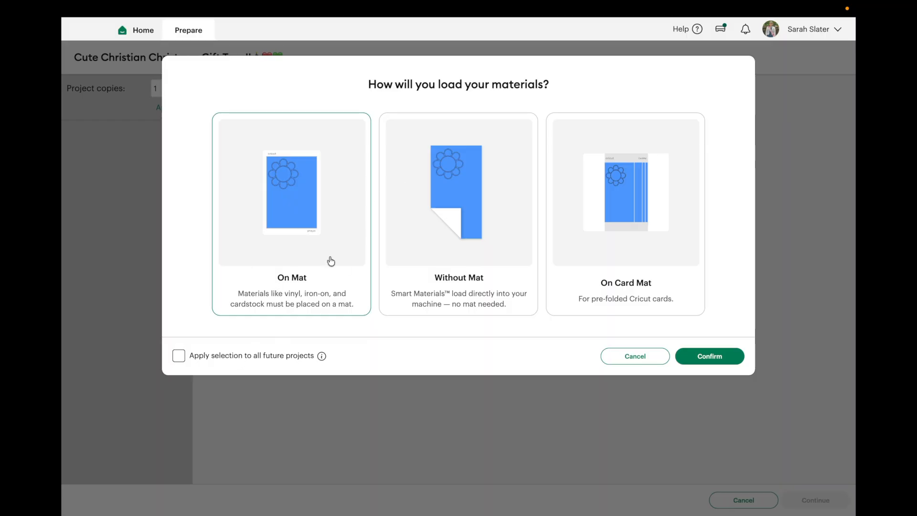
left_click(714, 358)
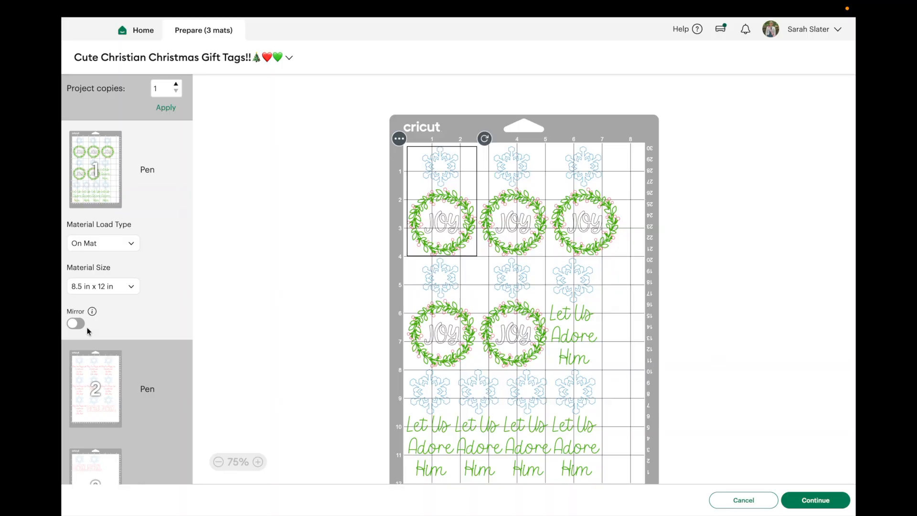
left_click(106, 289)
left_click(117, 312)
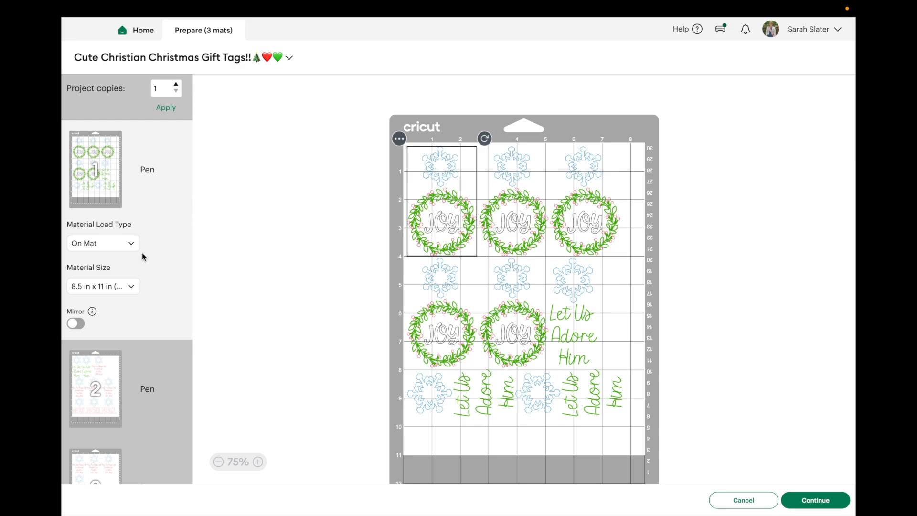
Step: Turn on mirroring for all three pen mats
left_click(77, 328)
left_click(92, 376)
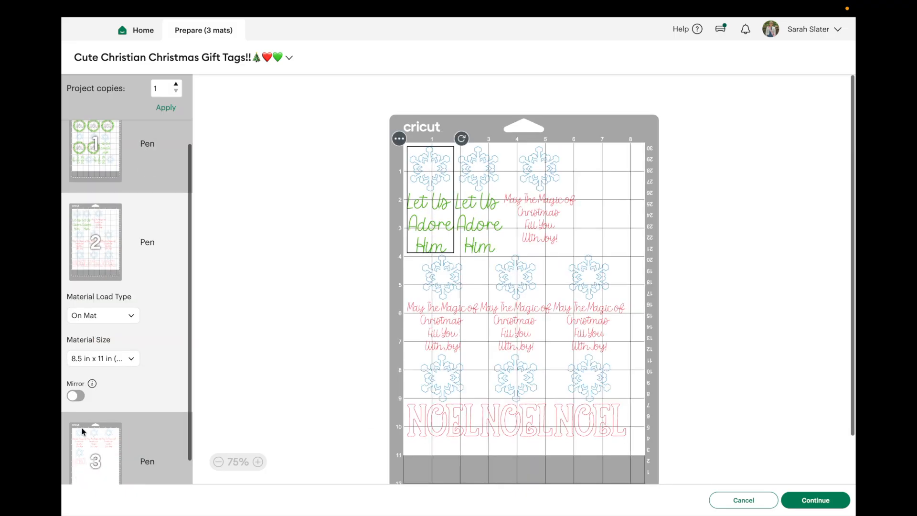
left_click(76, 396)
left_click(89, 438)
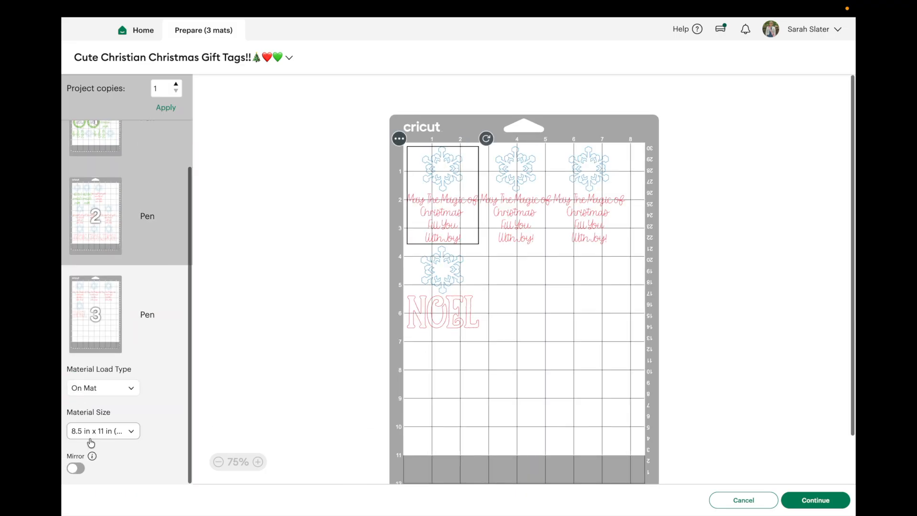
left_click(76, 468)
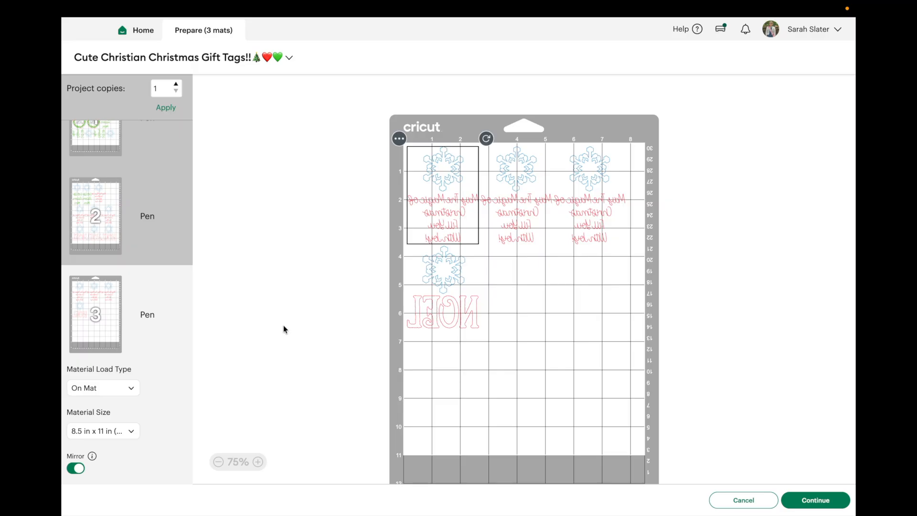
Step: Set the base material to Laser Copy Paper
mouse_move(592, 2)
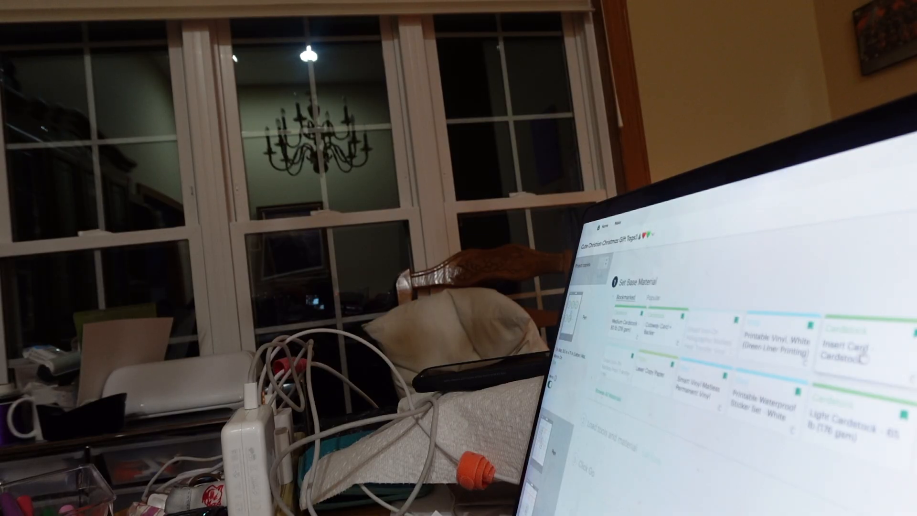
left_click(656, 380)
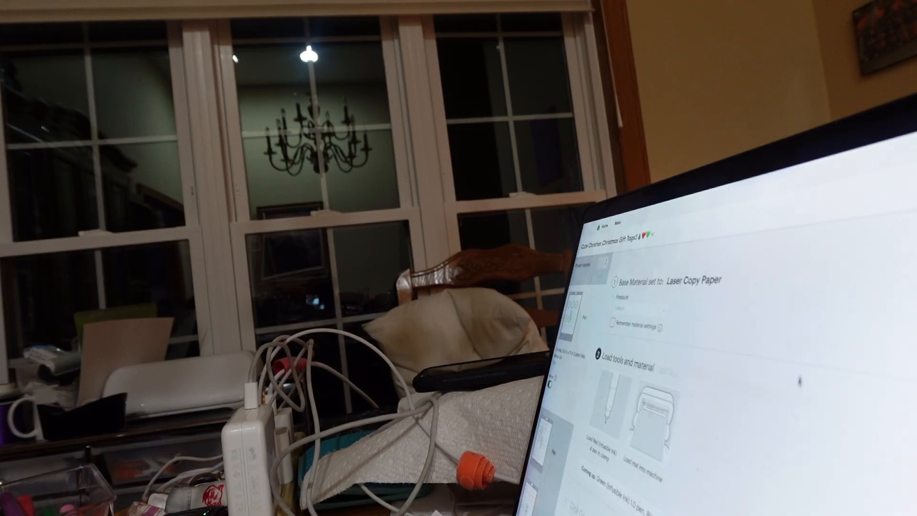